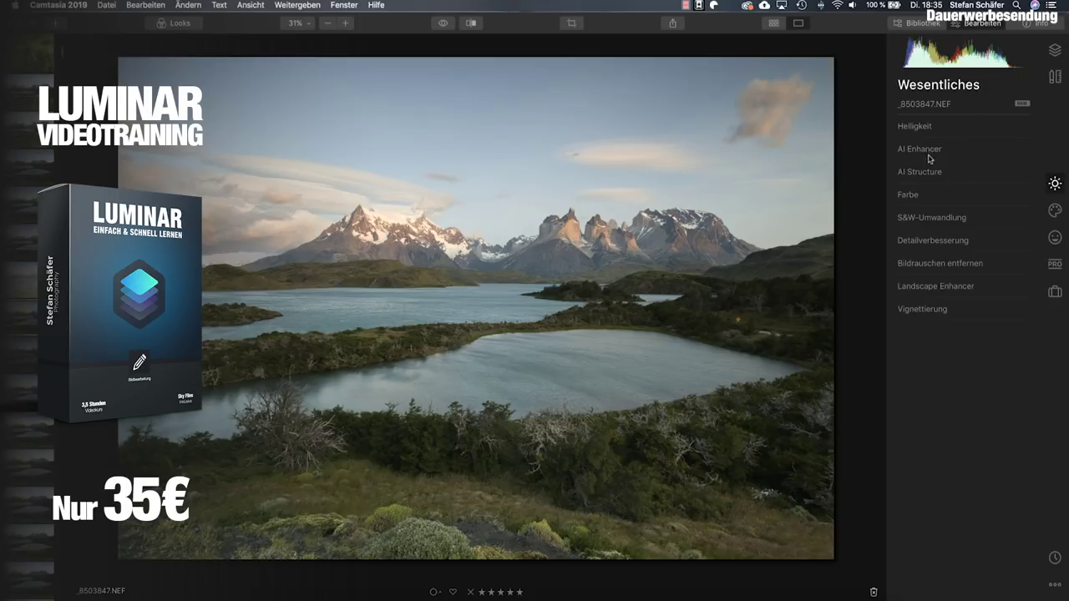
# Step: Set AI Enhancer's AI Accent to 60 and AI Sky Enhancer to 26
pyautogui.click(930, 151)
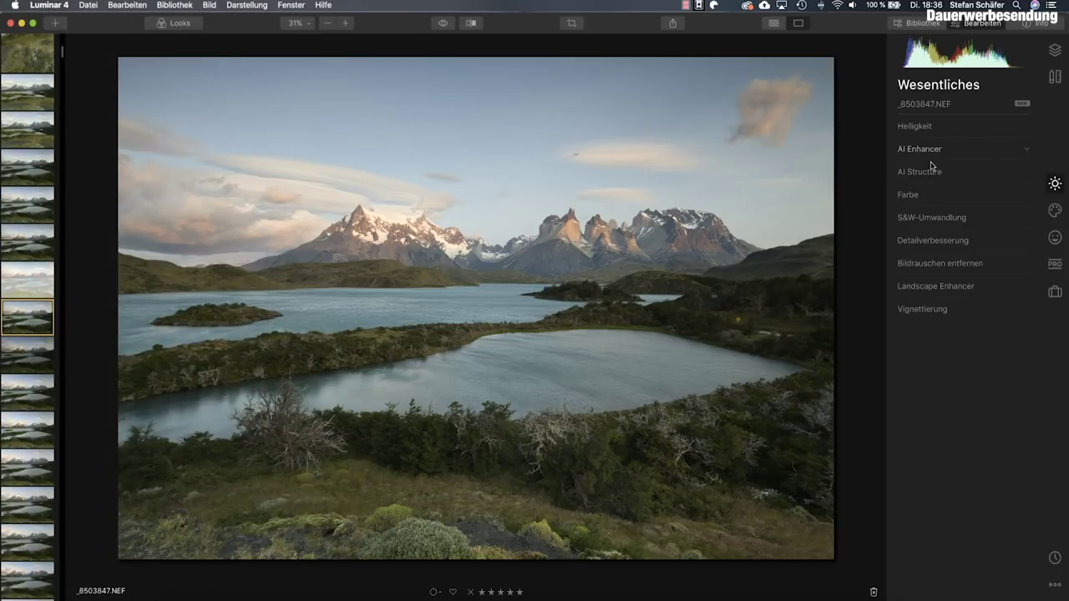
pyautogui.click(930, 154)
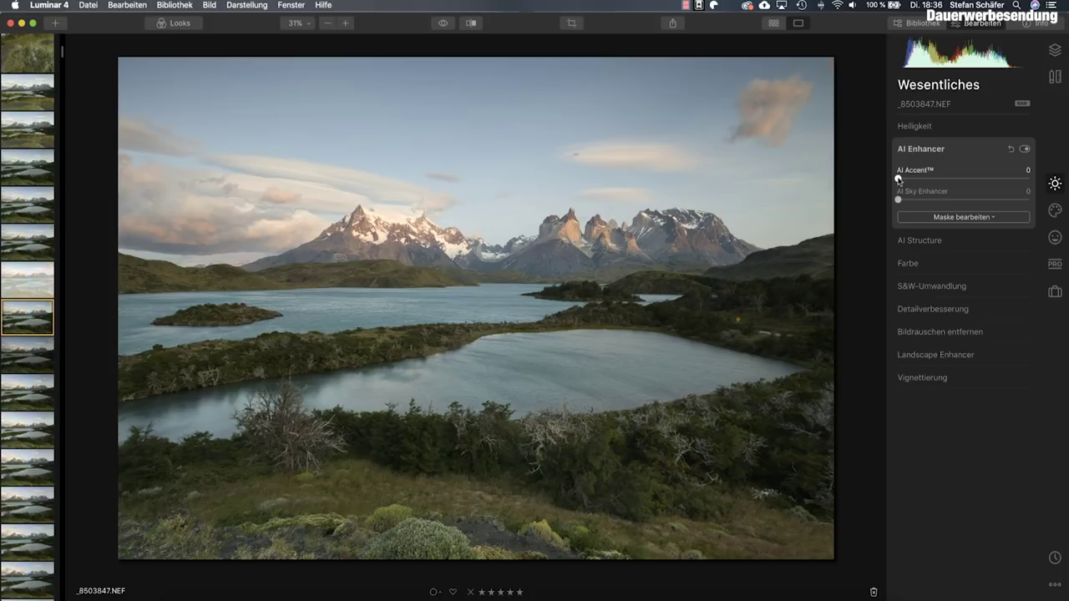
pyautogui.moveTo(898, 179); pyautogui.dragTo(930, 181)
pyautogui.moveTo(933, 181); pyautogui.dragTo(935, 182)
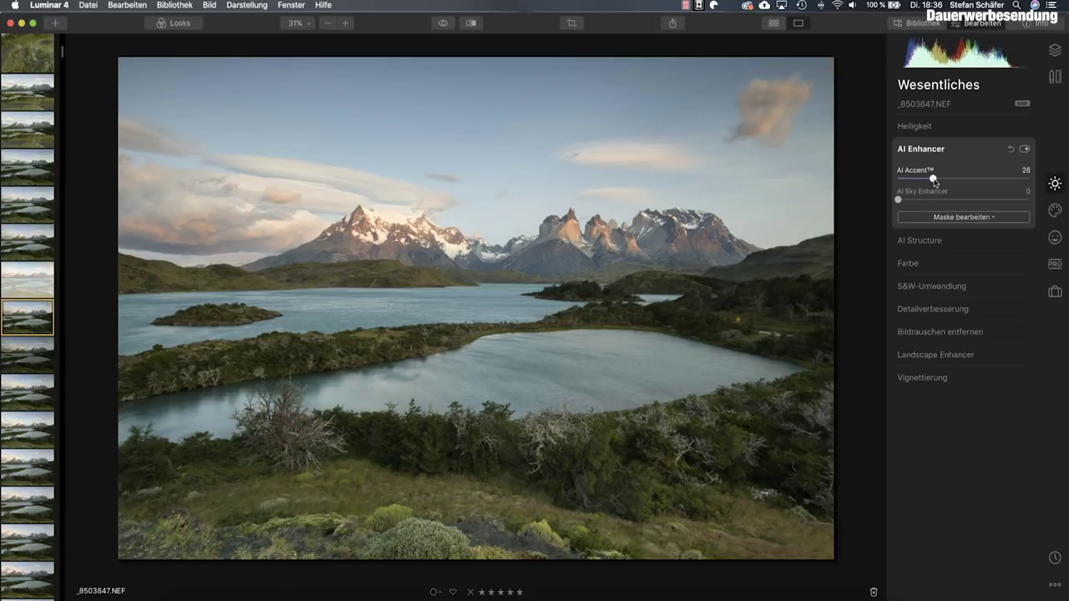
pyautogui.moveTo(946, 183)
pyautogui.mouseDown()
pyautogui.moveTo(965, 184)
pyautogui.moveTo(907, 183)
pyautogui.moveTo(1006, 191)
pyautogui.moveTo(969, 192)
pyautogui.mouseUp()
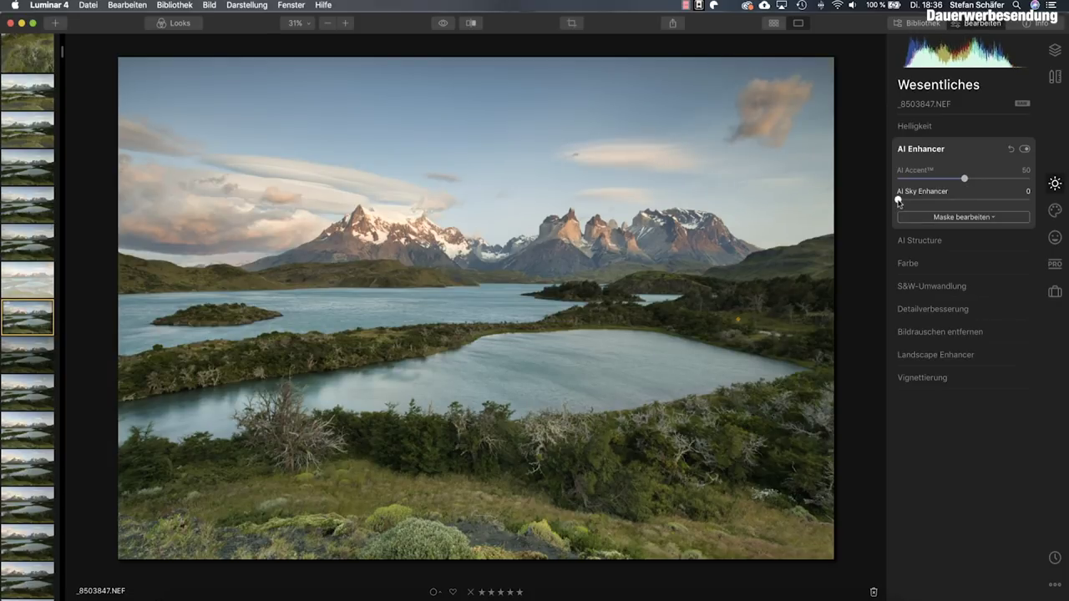
pyautogui.moveTo(899, 200)
pyautogui.mouseDown()
pyautogui.moveTo(938, 206)
pyautogui.moveTo(977, 179)
pyautogui.mouseUp()
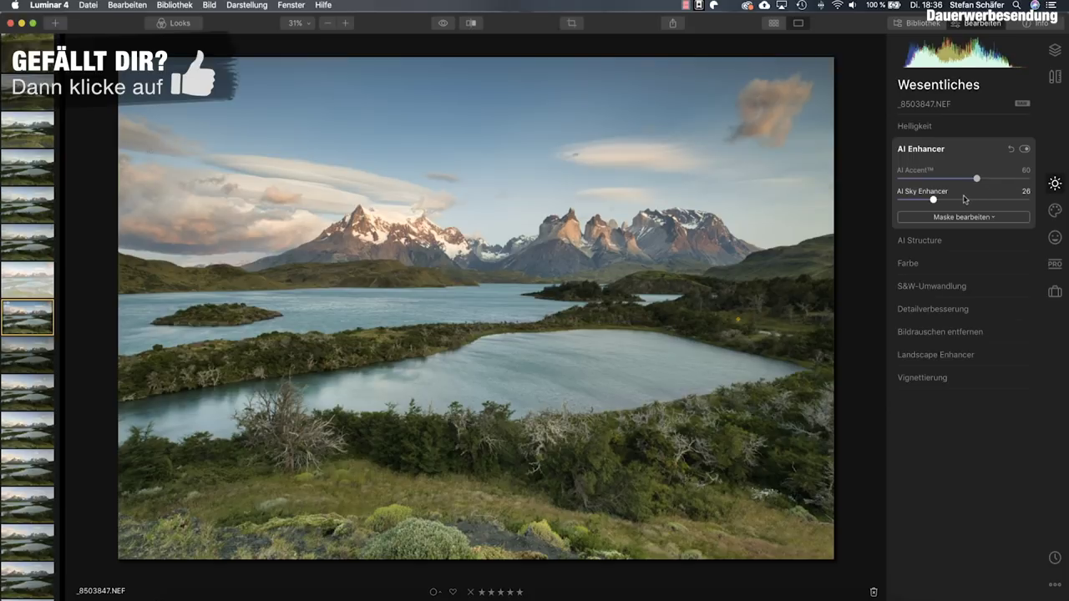
# Step: Flick between the original and the AI-enhanced photo to compare
pyautogui.click(444, 24)
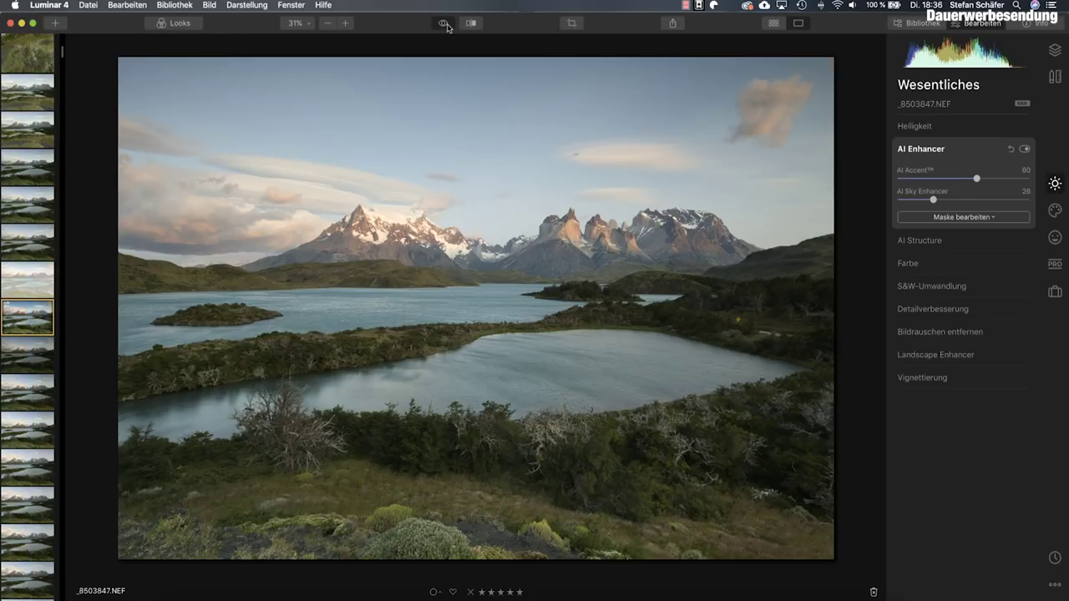
pyautogui.click(444, 24)
pyautogui.click(445, 24)
pyautogui.click(444, 24)
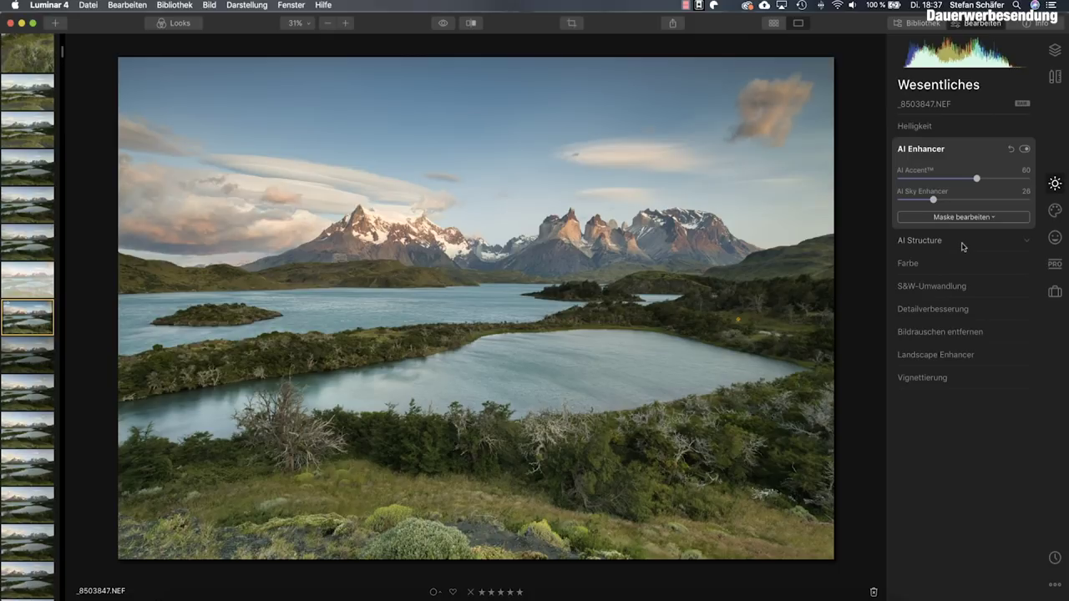
# Step: Set the AI Structure strength (Stärke) to 30
pyautogui.click(962, 245)
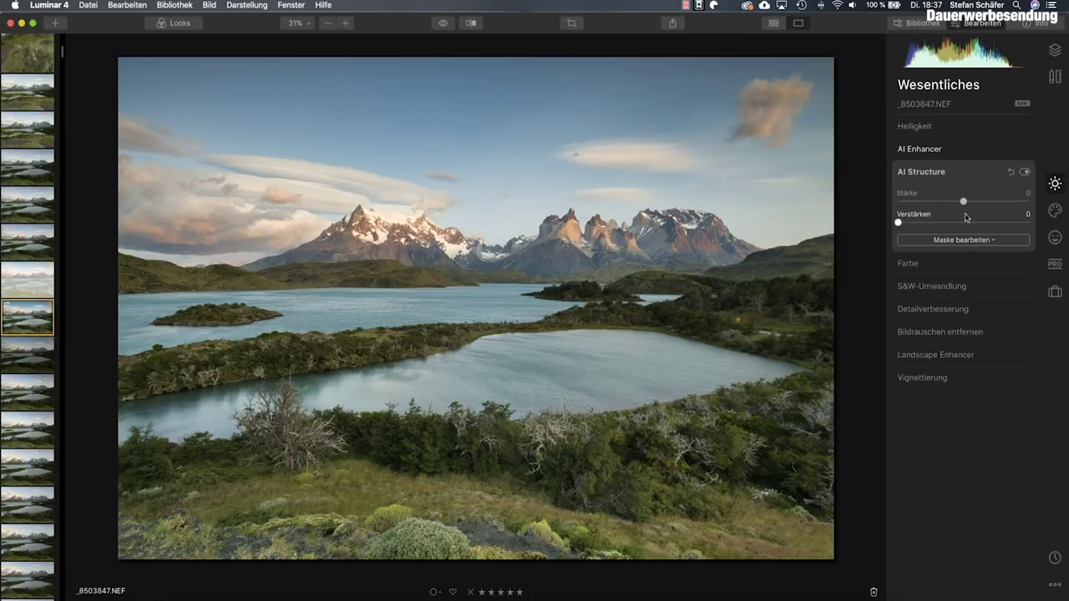
pyautogui.moveTo(963, 202)
pyautogui.mouseDown()
pyautogui.moveTo(990, 203)
pyautogui.moveTo(981, 203)
pyautogui.mouseUp()
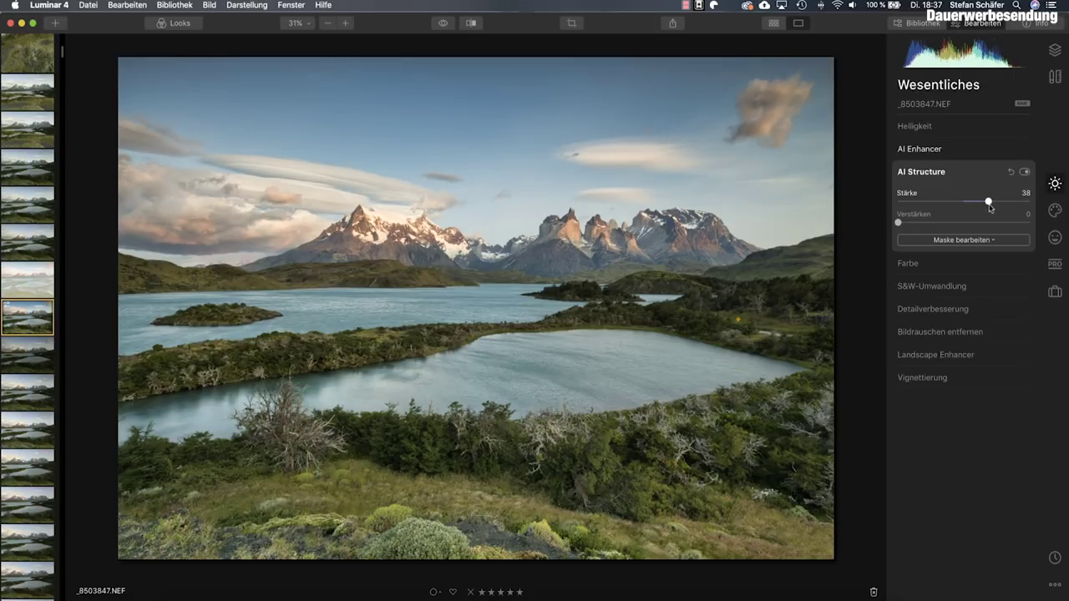
pyautogui.moveTo(980, 203); pyautogui.dragTo(975, 203)
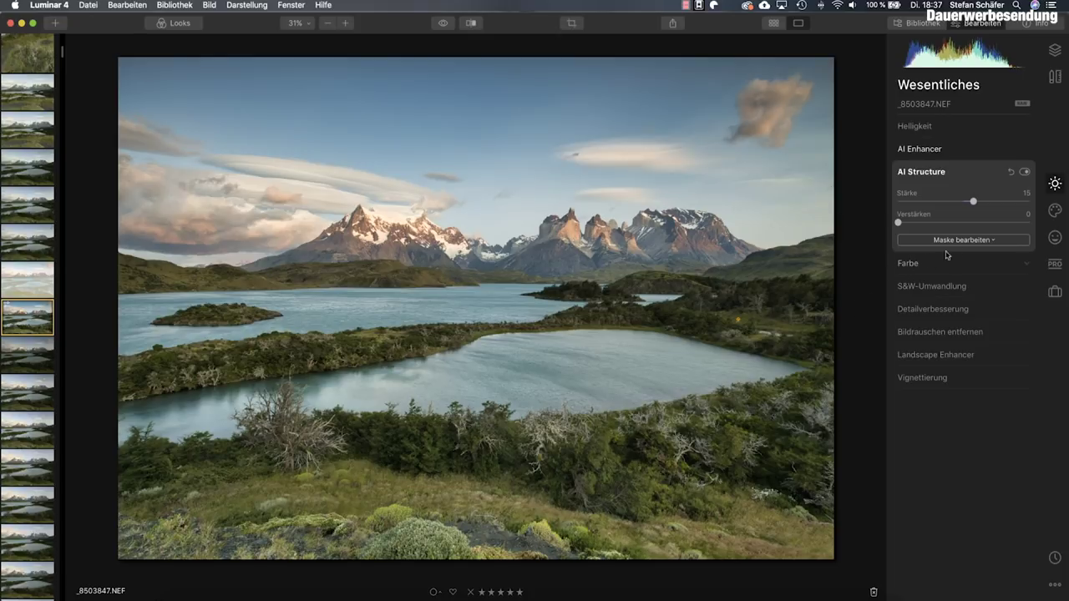
pyautogui.moveTo(973, 202); pyautogui.dragTo(984, 204)
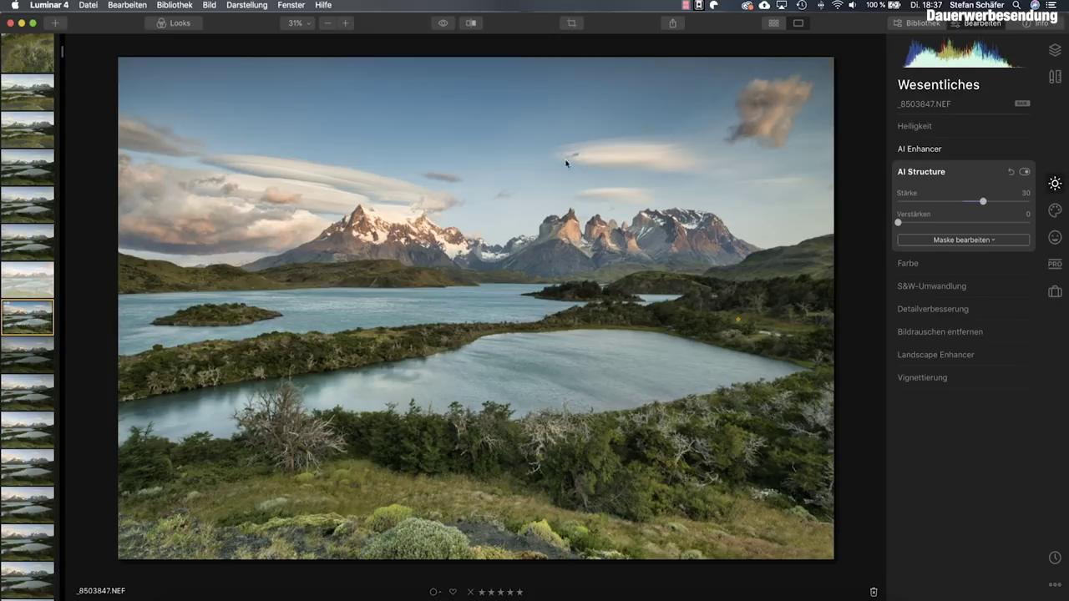
# Step: Compare the structure edit against the original, then bring up the Maske bearbeiten options
pyautogui.click(444, 23)
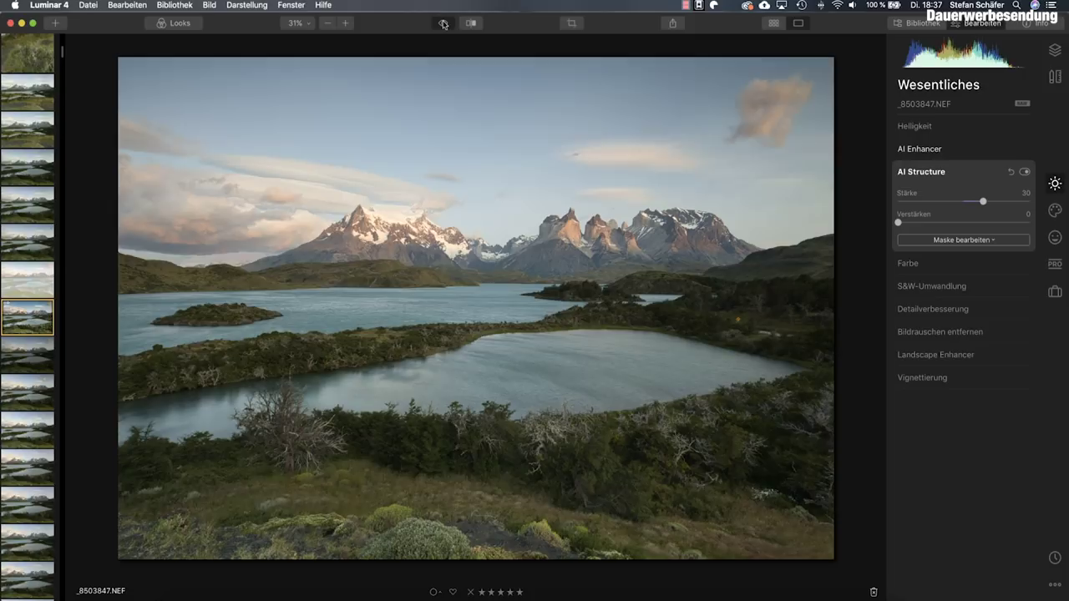
pyautogui.click(443, 23)
pyautogui.click(443, 23)
pyautogui.click(443, 24)
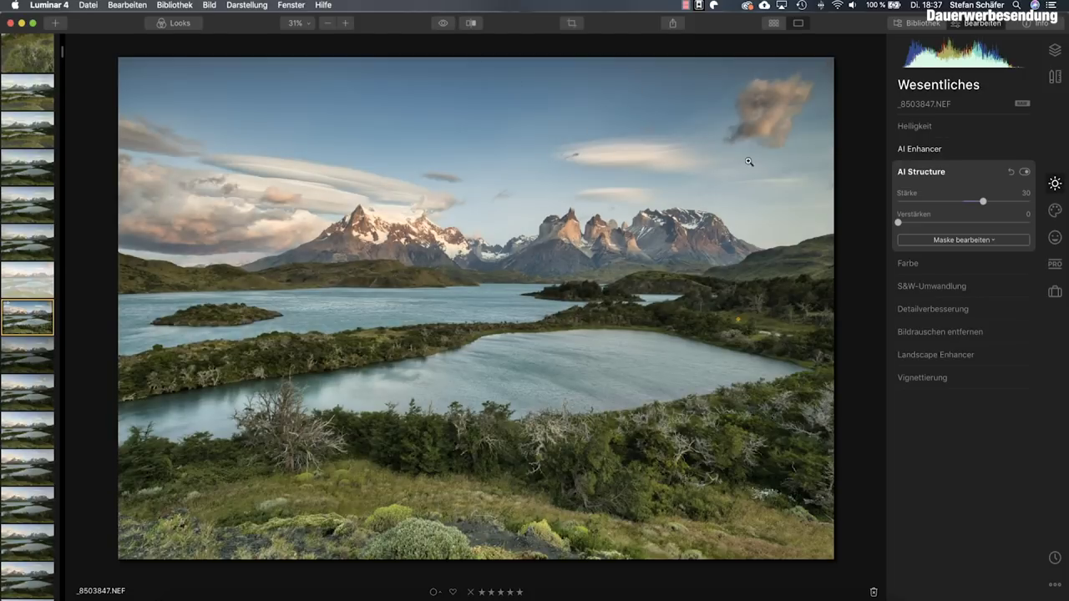
pyautogui.click(968, 241)
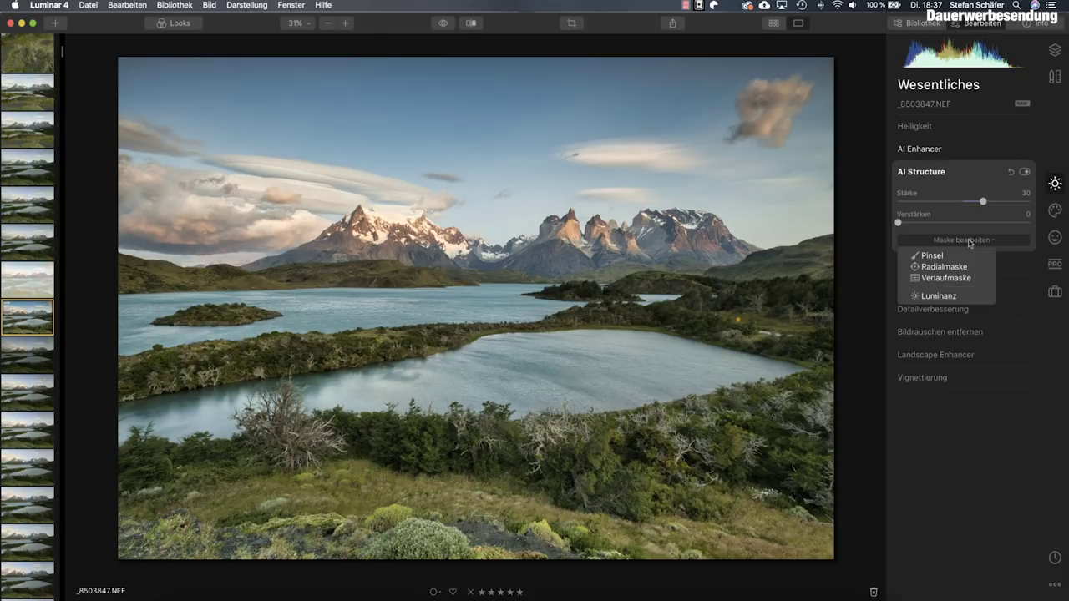
# Step: Draw a level Verlaufsmaske across the photo's middle for AI Structure and confirm with Fertig
pyautogui.click(948, 279)
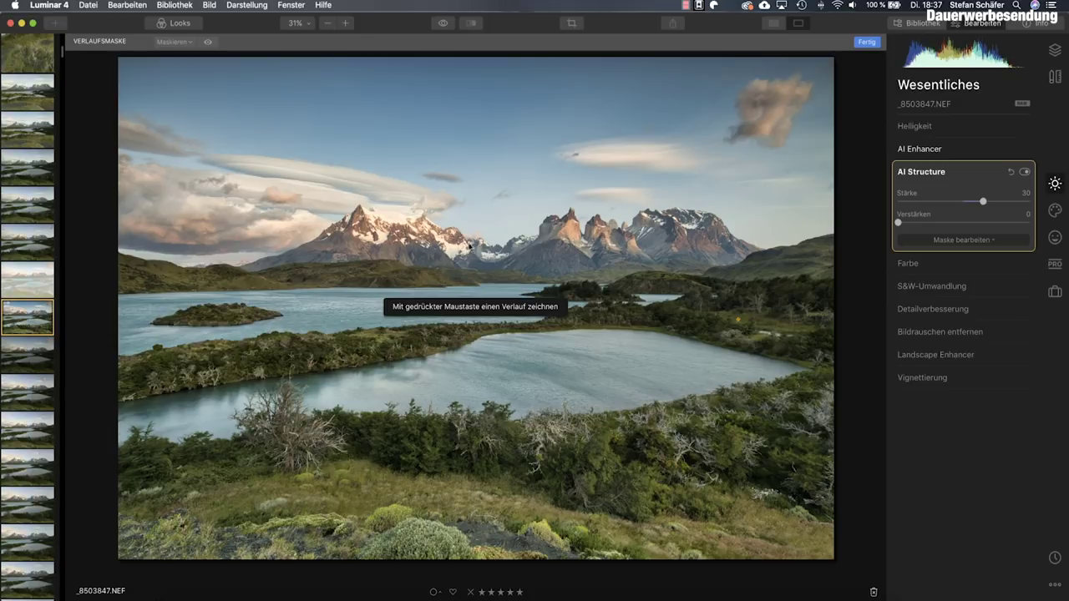
pyautogui.moveTo(454, 341); pyautogui.dragTo(452, 284)
pyautogui.moveTo(454, 226); pyautogui.dragTo(451, 200)
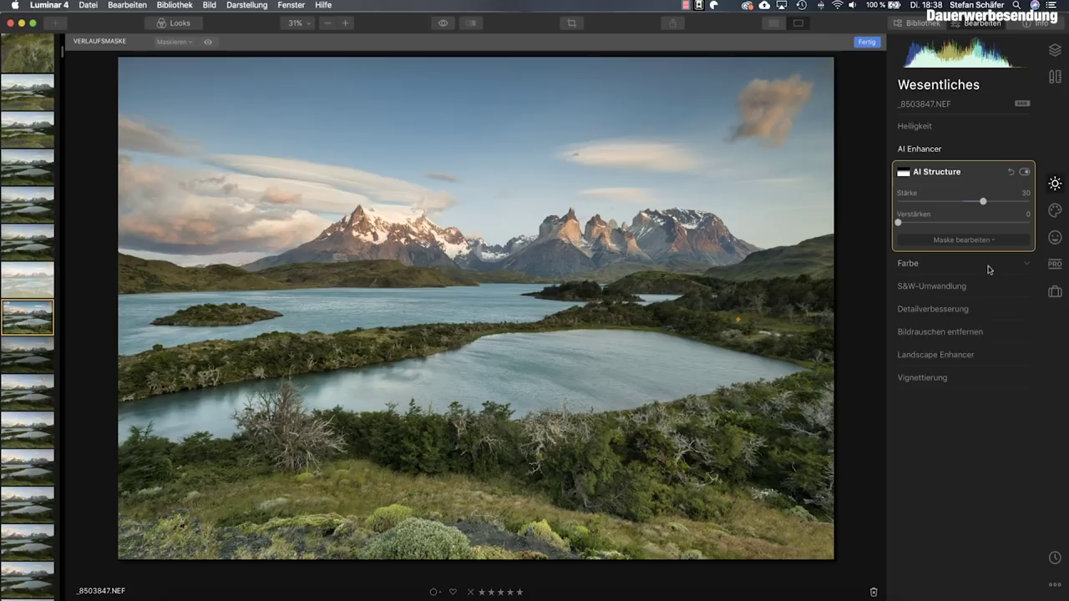
pyautogui.click(867, 42)
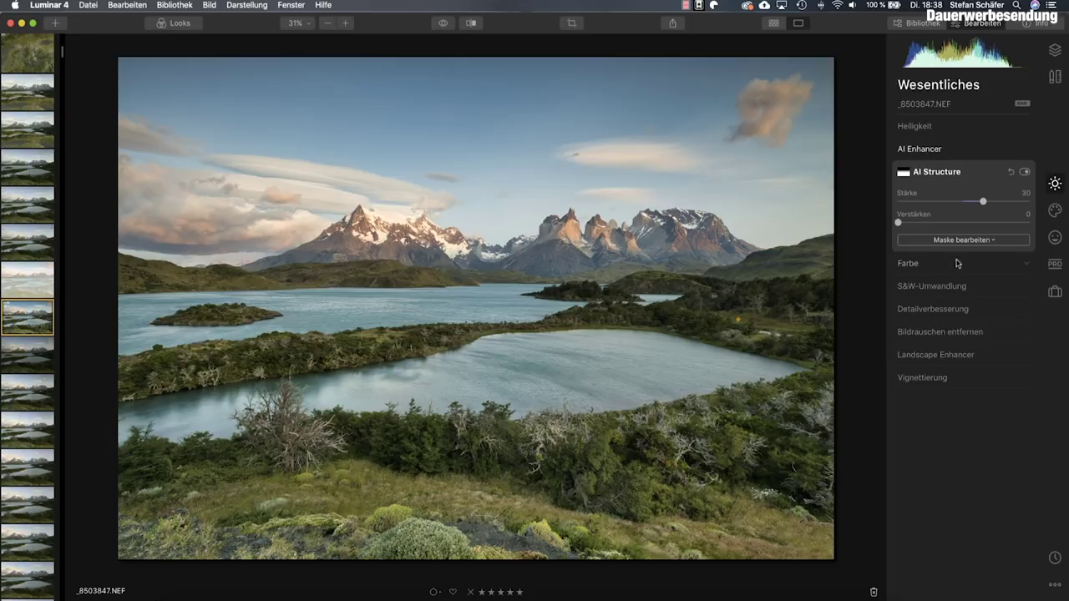
# Step: Set Landscape Enhancer's Dunst entfernen and Goldene Stunde both to 20
pyautogui.click(942, 355)
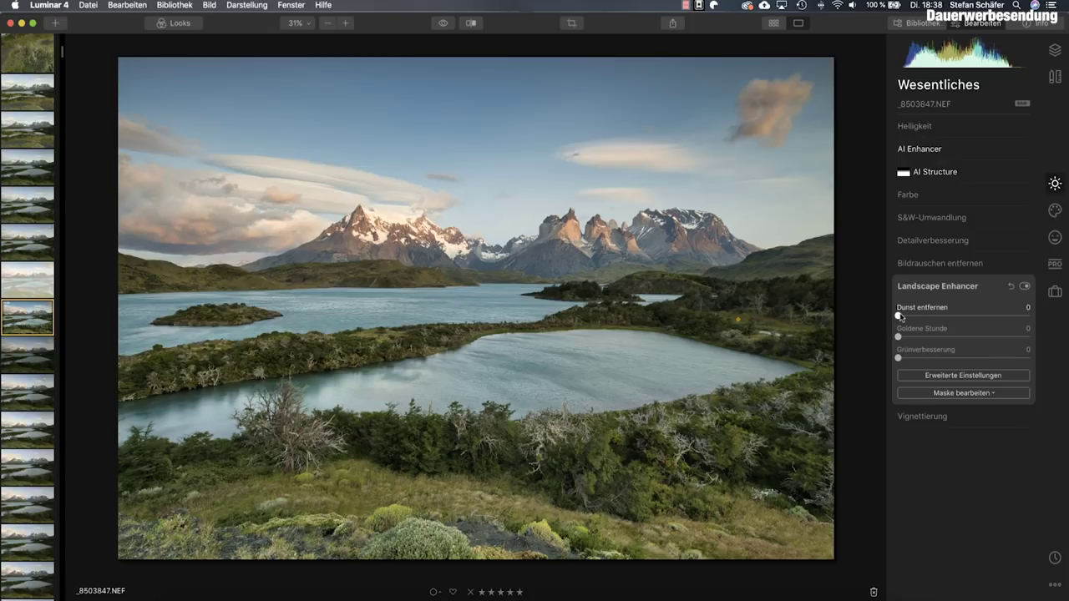
pyautogui.moveTo(899, 318)
pyautogui.mouseDown()
pyautogui.moveTo(939, 319)
pyautogui.moveTo(927, 319)
pyautogui.mouseUp()
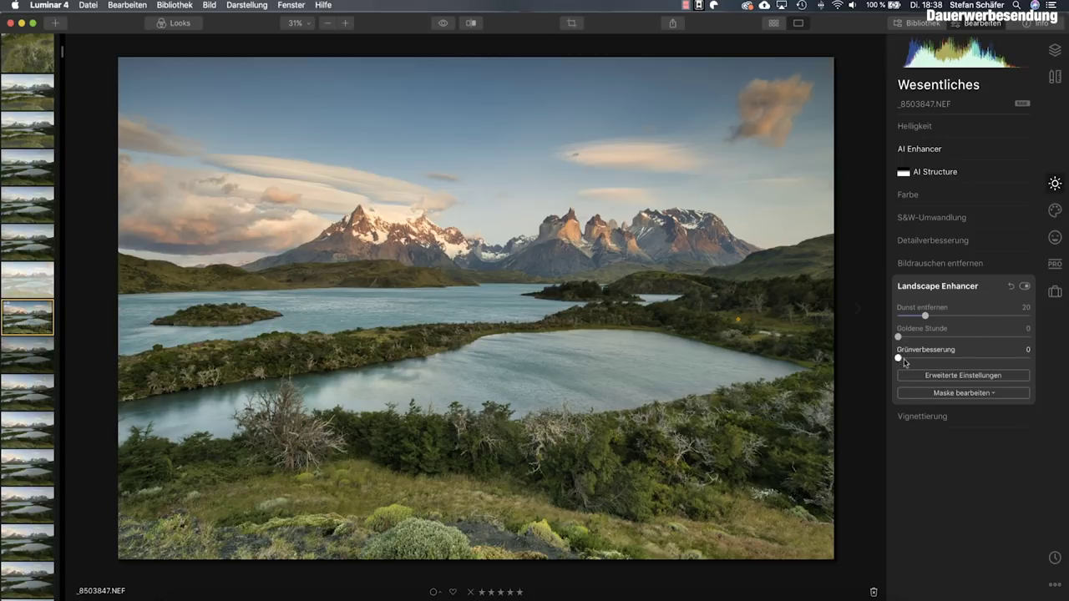
pyautogui.moveTo(900, 337)
pyautogui.mouseDown()
pyautogui.moveTo(934, 337)
pyautogui.moveTo(883, 342)
pyautogui.moveTo(965, 347)
pyautogui.moveTo(928, 345)
pyautogui.mouseUp()
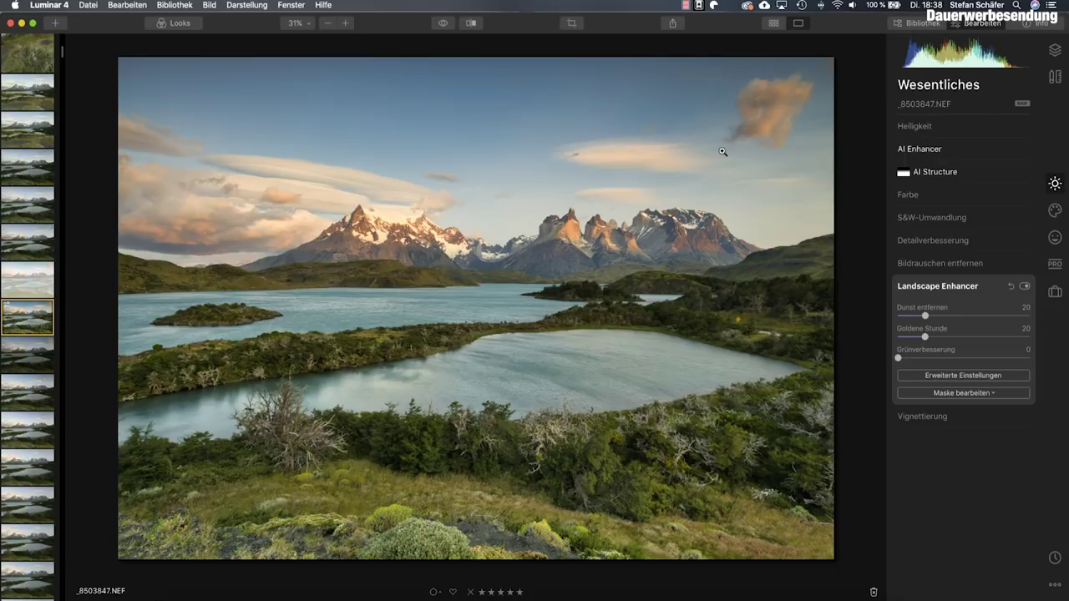
# Step: Toggle the before/after view to check the Landscape Enhancer result
pyautogui.click(443, 25)
pyautogui.click(444, 25)
pyautogui.click(444, 25)
pyautogui.click(444, 25)
# Step: Lower the Dynamik slider in the Farbe panel to -8
pyautogui.click(910, 196)
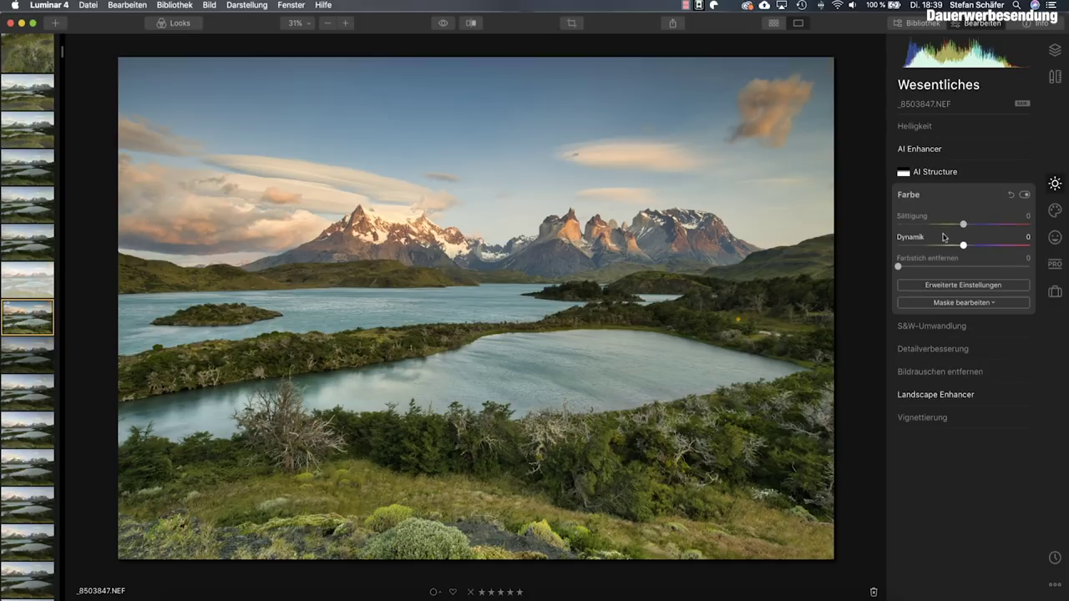
pyautogui.moveTo(964, 246); pyautogui.dragTo(959, 246)
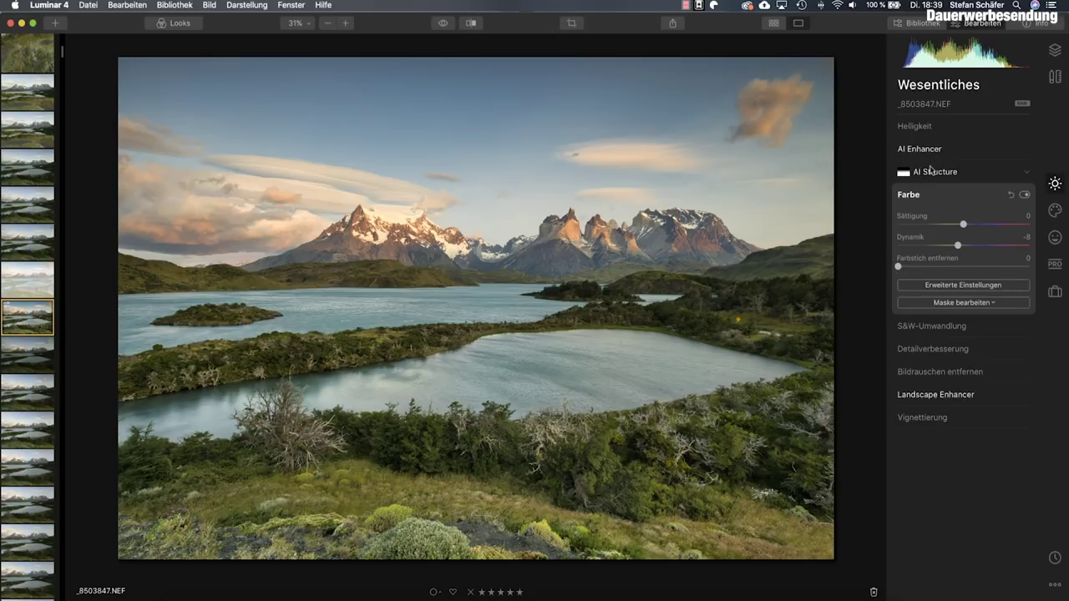
pyautogui.click(922, 128)
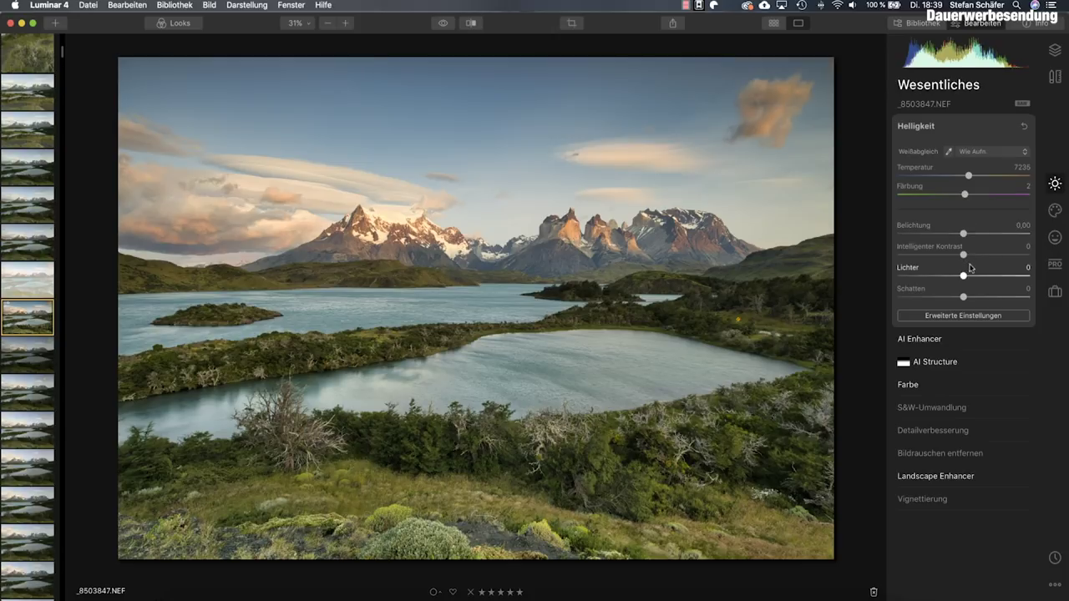
# Step: Set Intelligenter Kontrast to 30, Schatten to 10 and Lichter to -10
pyautogui.moveTo(965, 256); pyautogui.dragTo(986, 258)
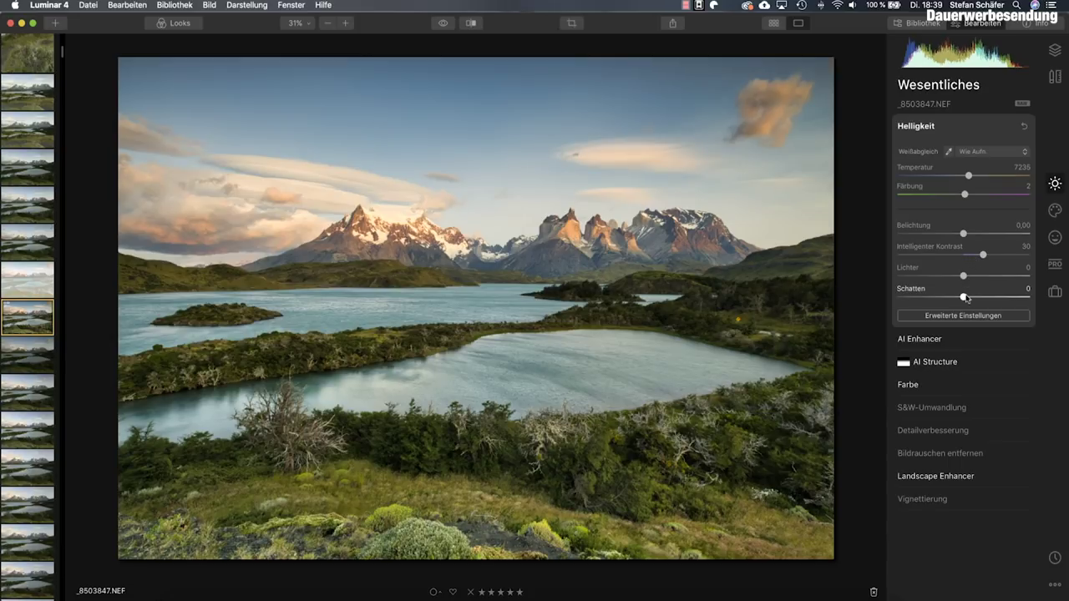
pyautogui.moveTo(965, 298); pyautogui.dragTo(973, 298)
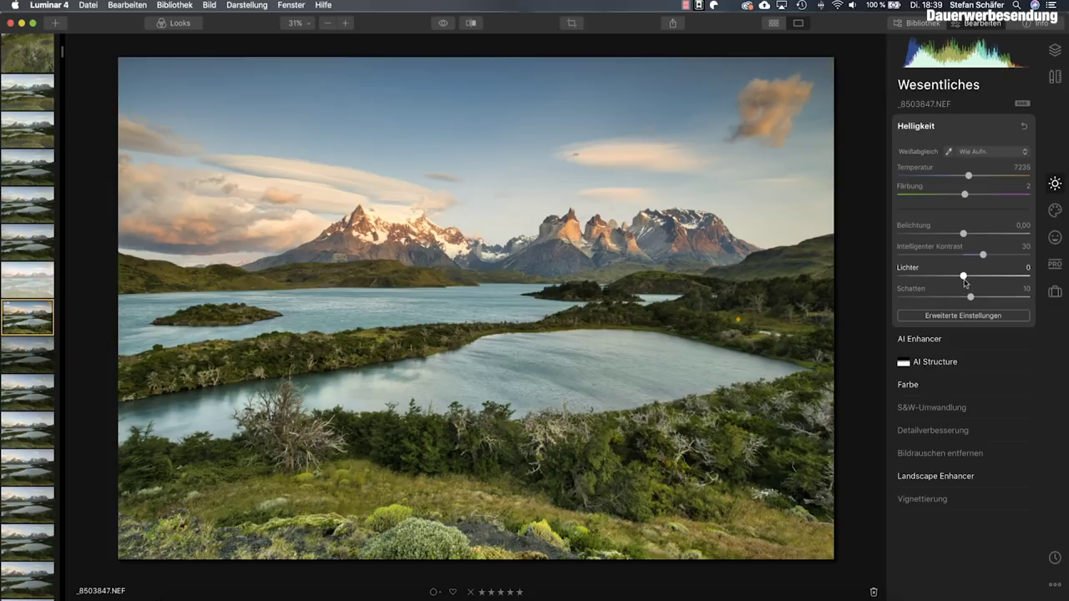
pyautogui.moveTo(963, 278); pyautogui.dragTo(958, 278)
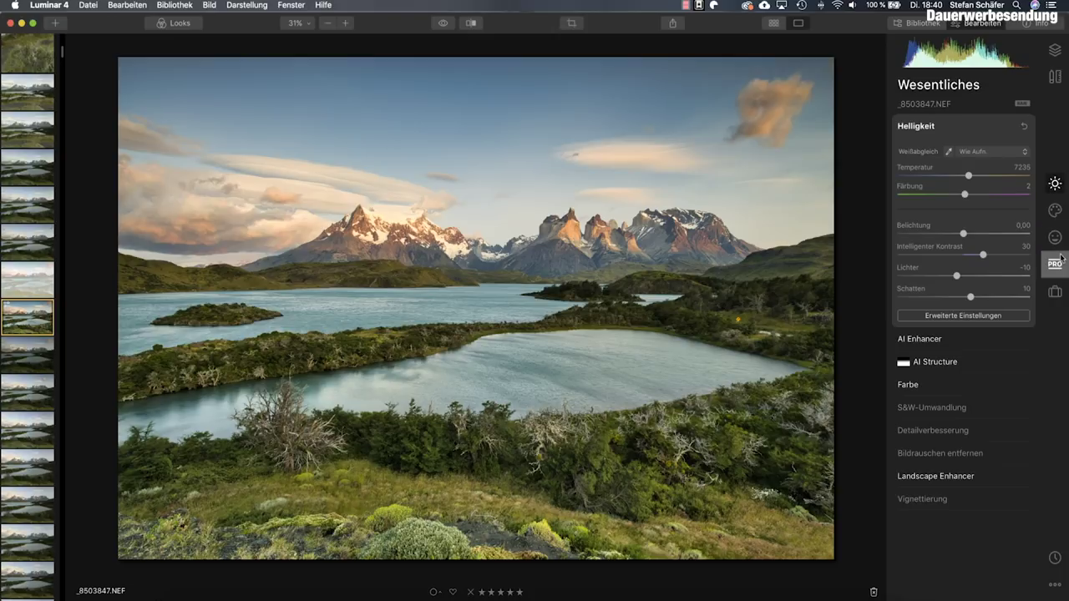
# Step: Add the Mystisch creative effect at Stärke 5 with Glätte 6
pyautogui.click(1055, 212)
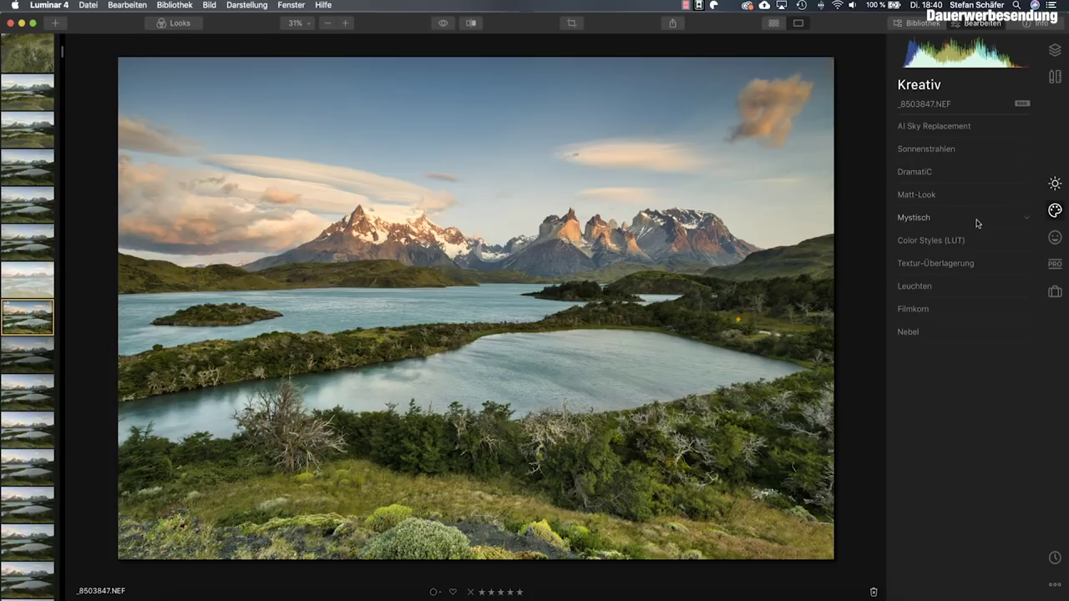
pyautogui.click(925, 219)
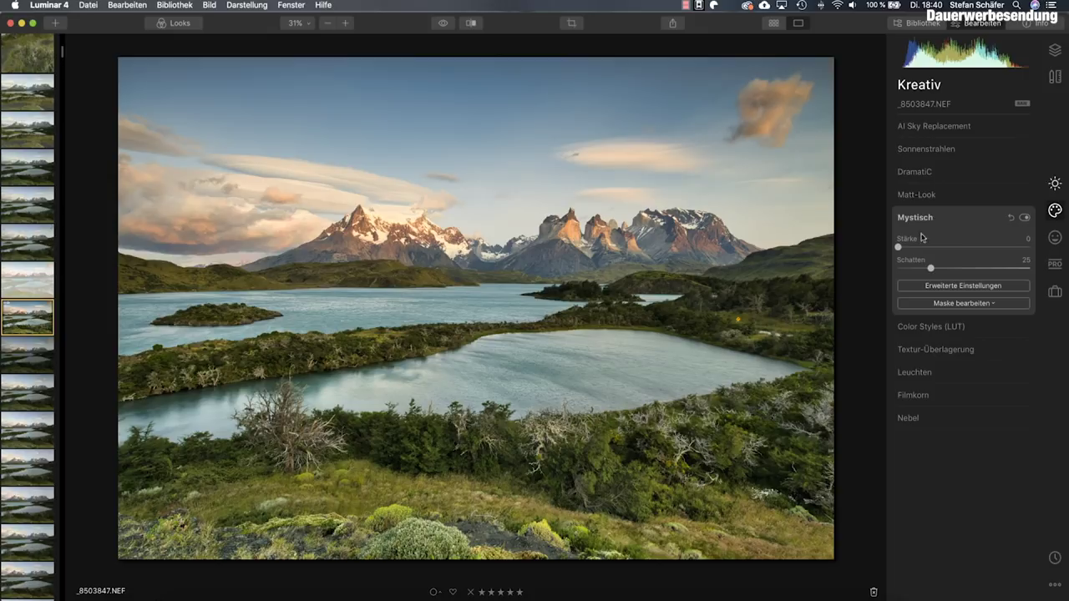
pyautogui.click(904, 249)
pyautogui.moveTo(903, 248)
pyautogui.mouseDown()
pyautogui.moveTo(1038, 253)
pyautogui.moveTo(905, 247)
pyautogui.mouseUp()
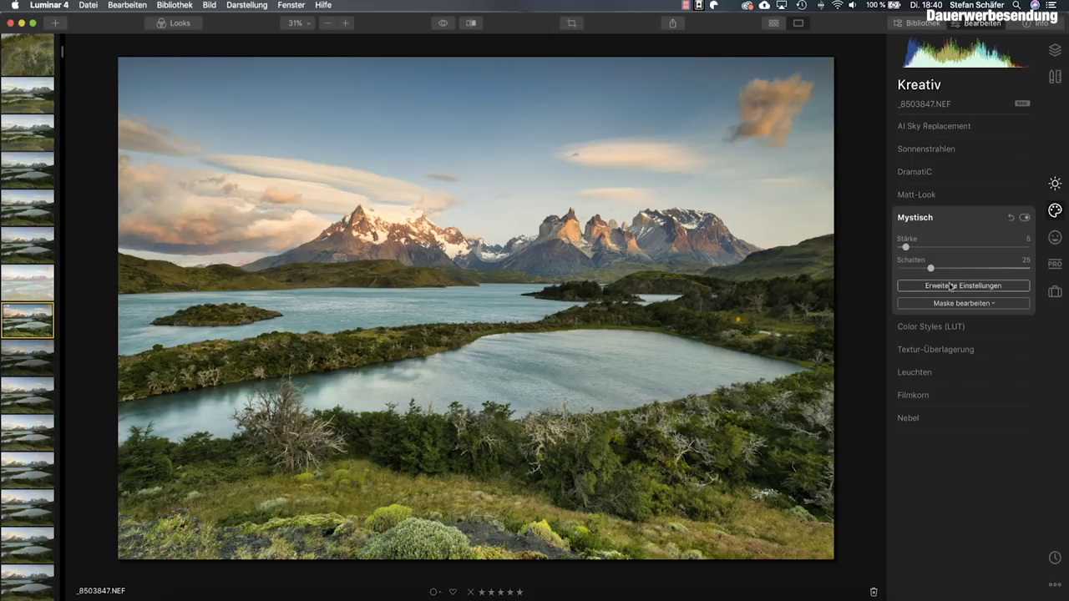
pyautogui.click(952, 286)
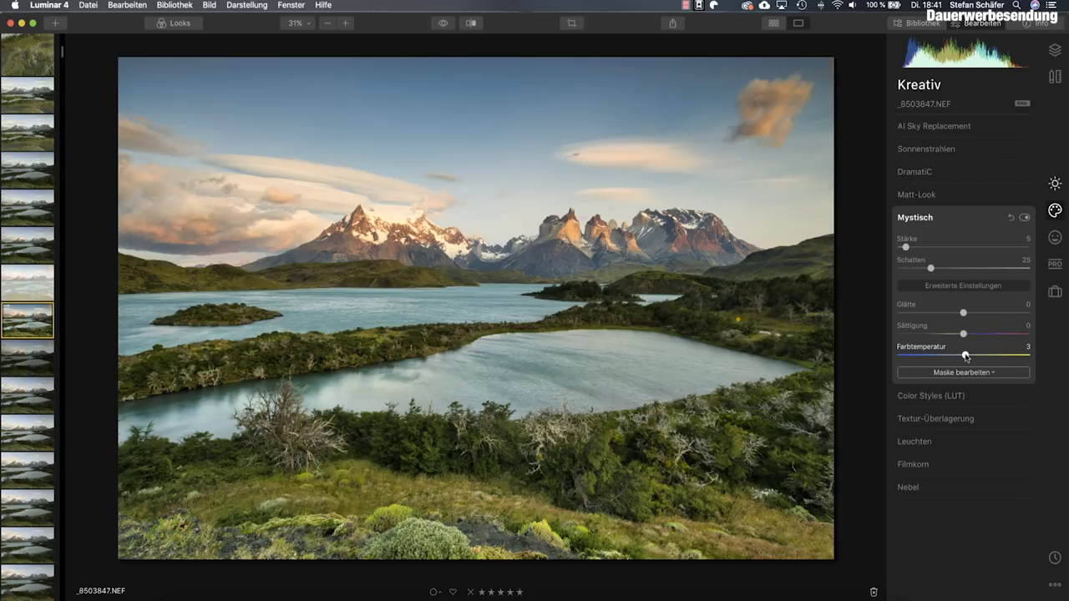
pyautogui.moveTo(963, 314); pyautogui.dragTo(969, 315)
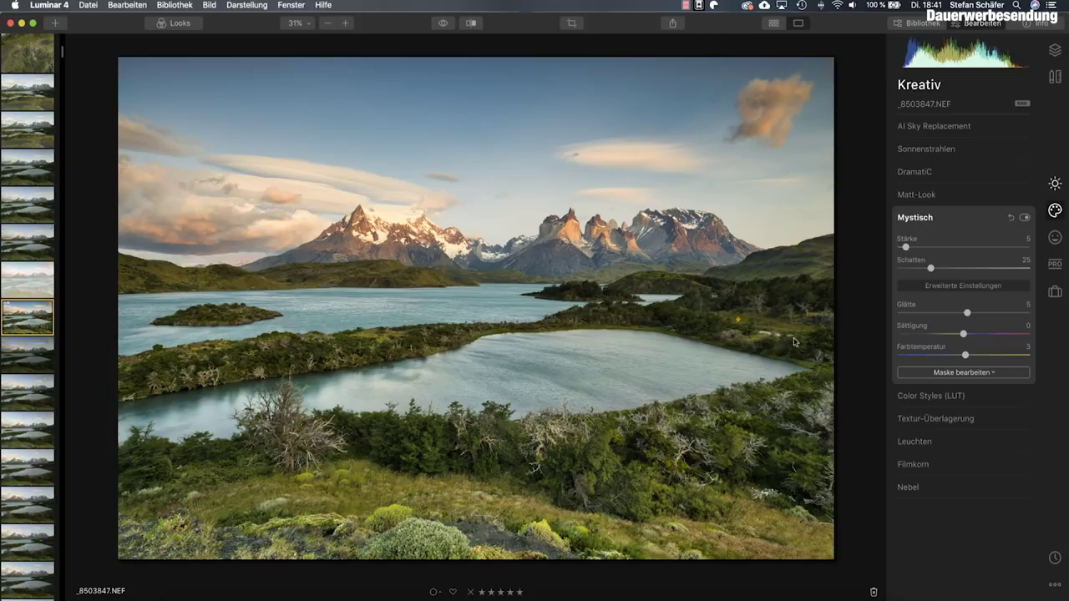
# Step: Switch the sidebar from Kreativ to the Professional (PRO) tools
pyautogui.click(1056, 265)
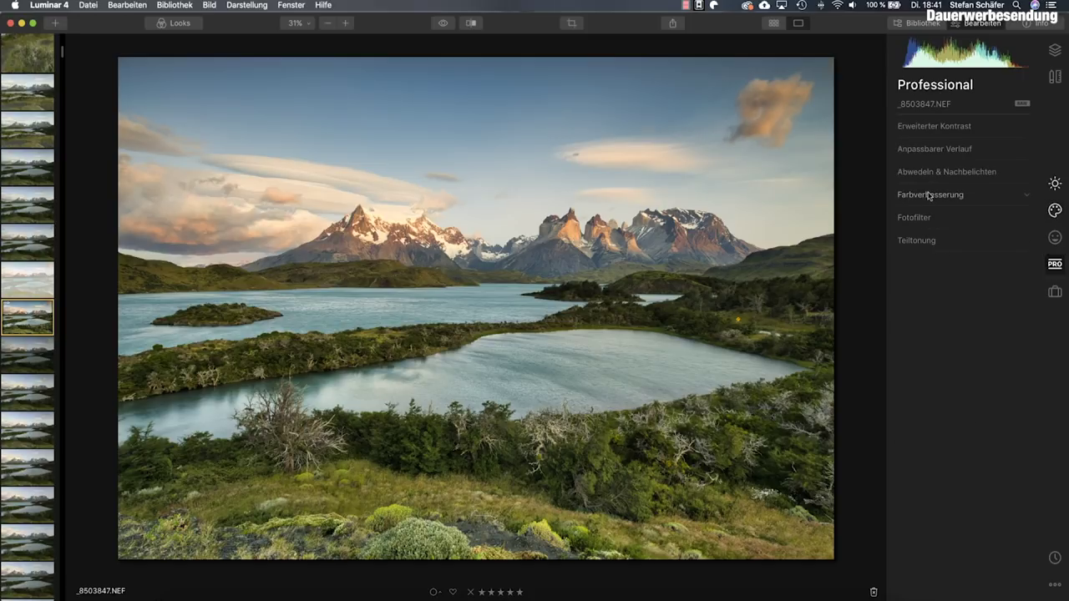
# Step: Place an Anpassbarer Verlauf gradient over the lower lake with bottom Belichtung at -20
pyautogui.click(927, 150)
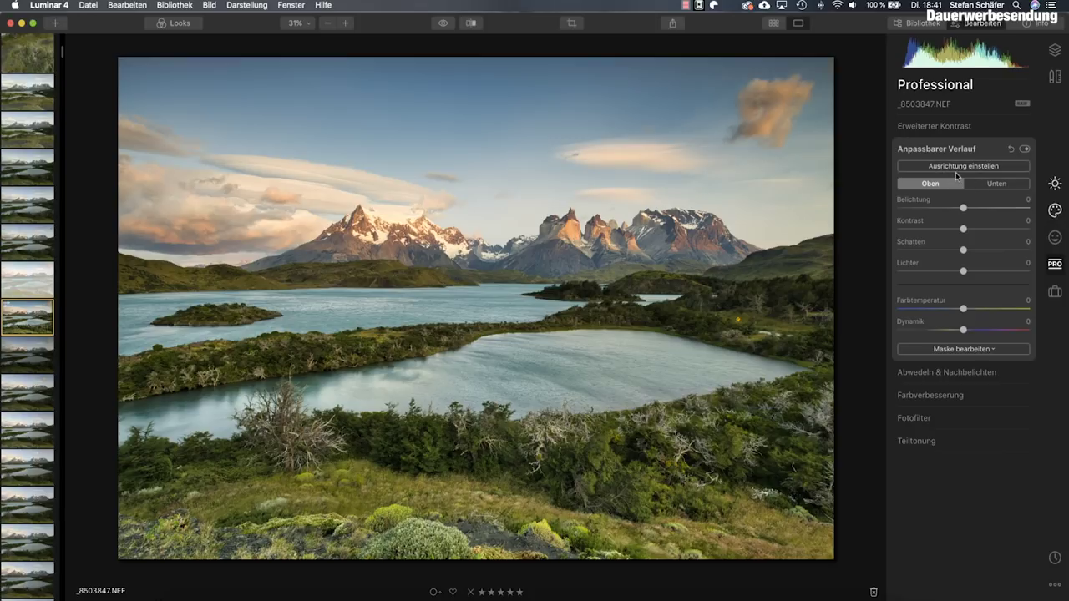
pyautogui.click(960, 166)
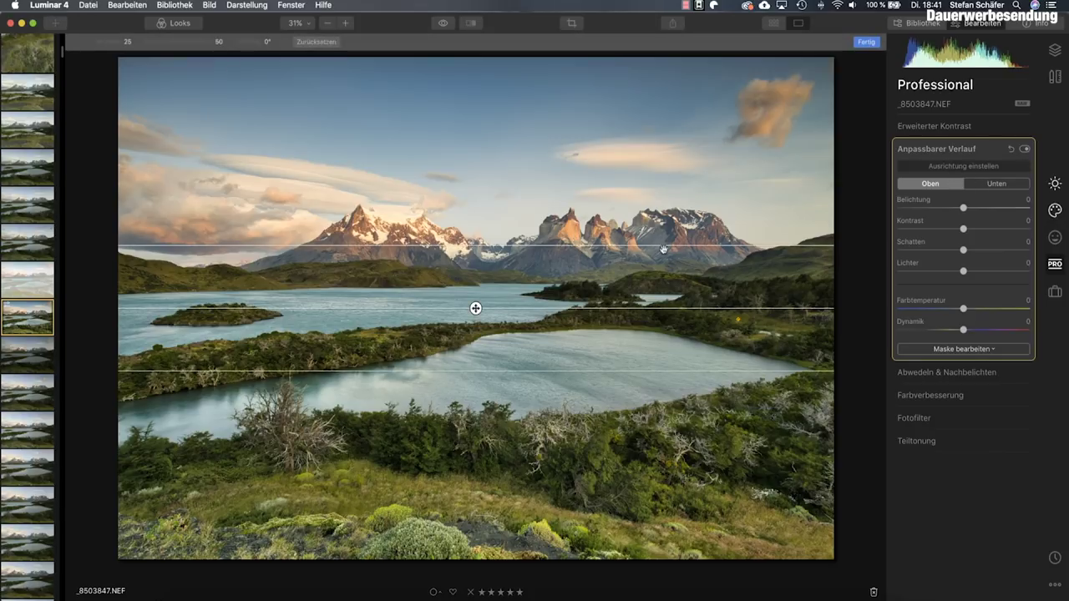
pyautogui.moveTo(473, 309); pyautogui.dragTo(478, 283)
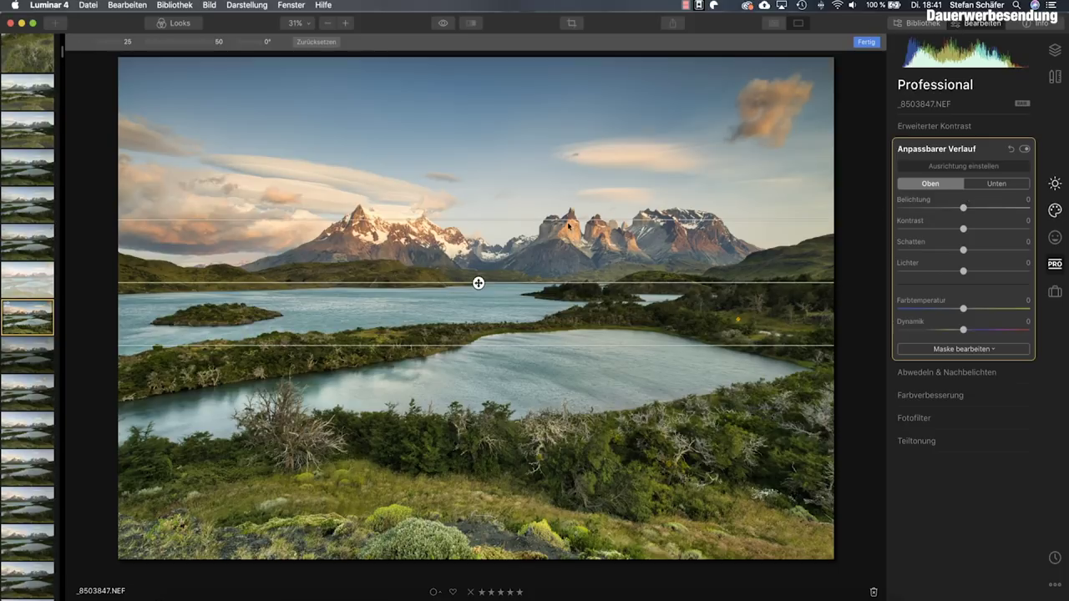
pyautogui.click(981, 183)
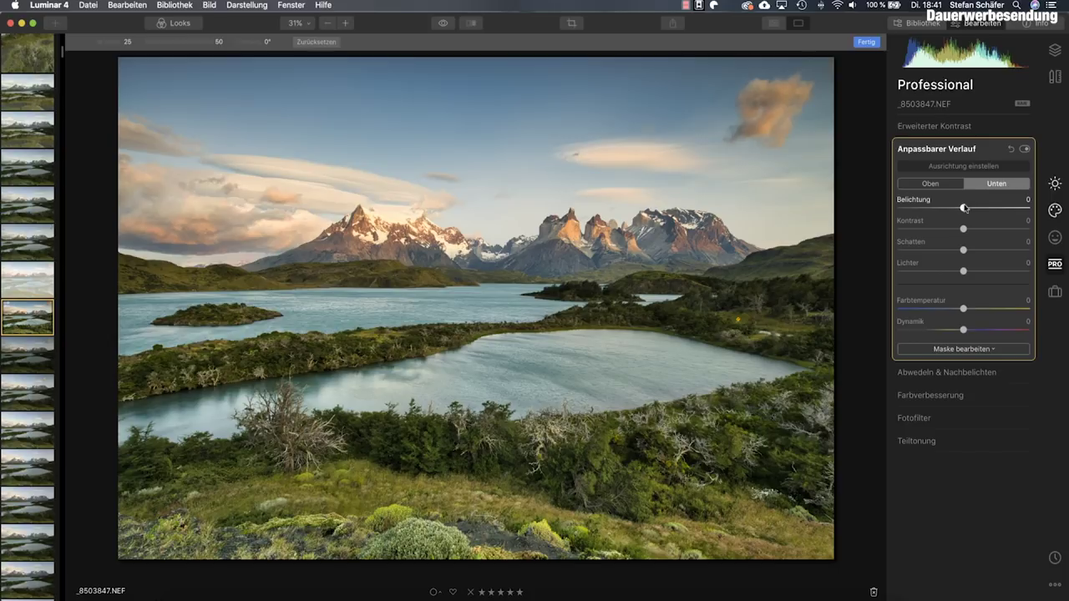
pyautogui.moveTo(963, 209); pyautogui.dragTo(954, 210)
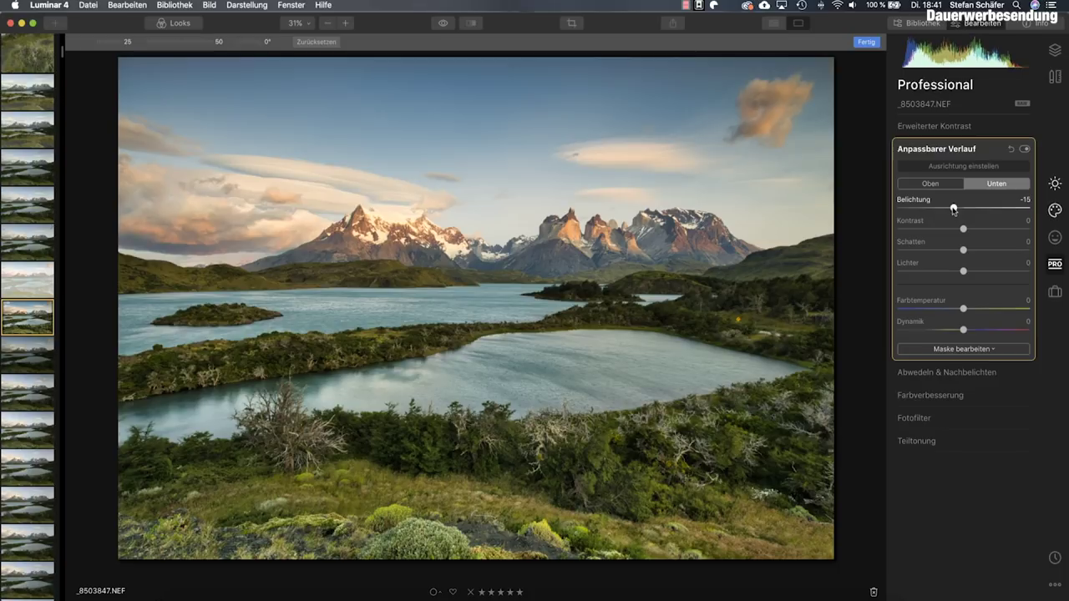
pyautogui.moveTo(473, 282); pyautogui.dragTo(471, 359)
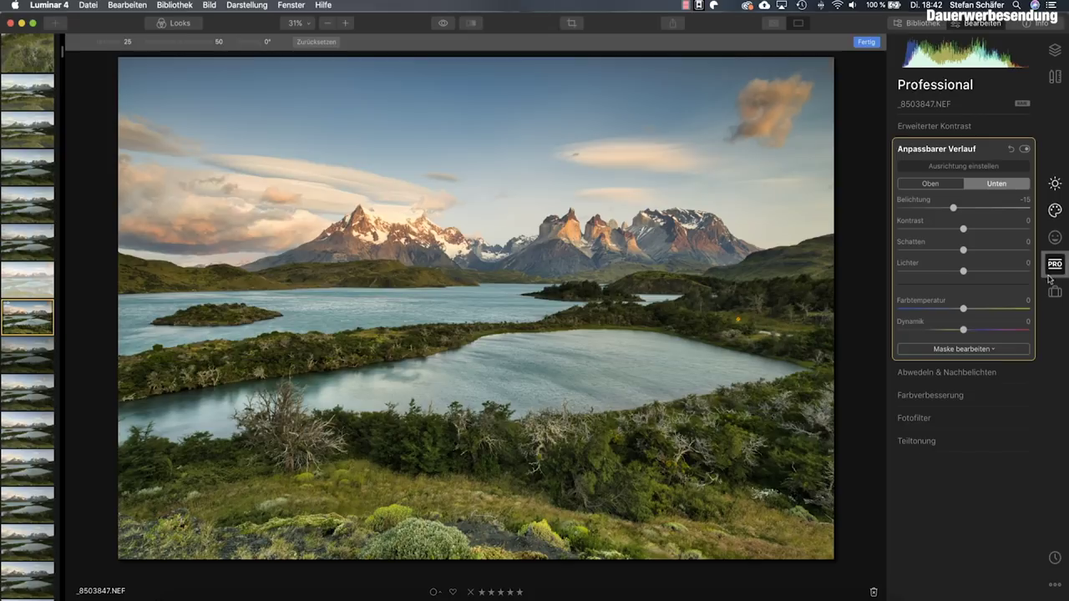
pyautogui.moveTo(954, 208); pyautogui.dragTo(950, 208)
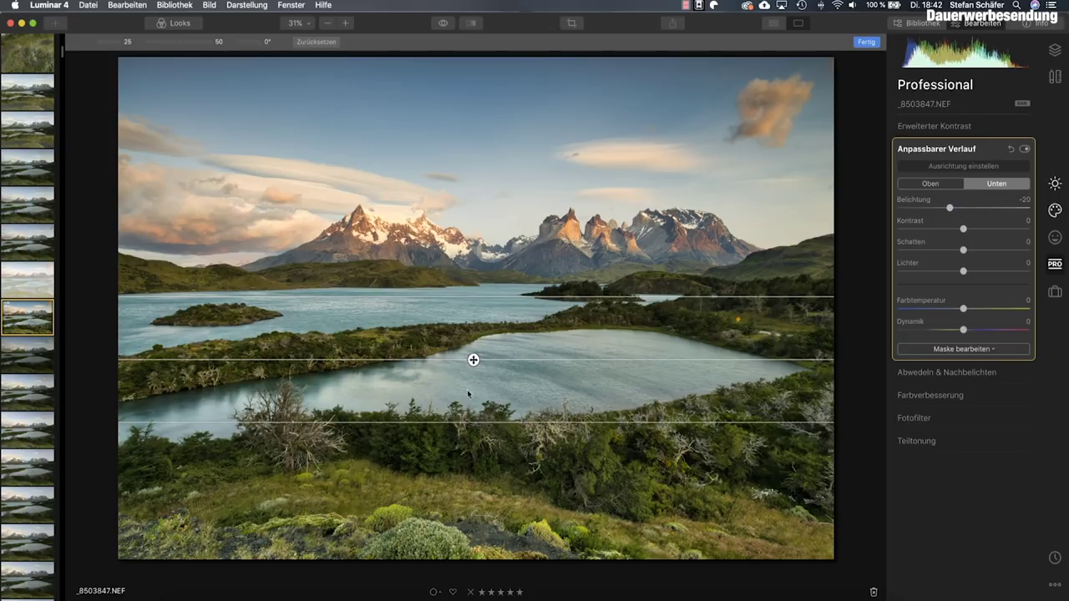
pyautogui.moveTo(472, 360); pyautogui.dragTo(473, 383)
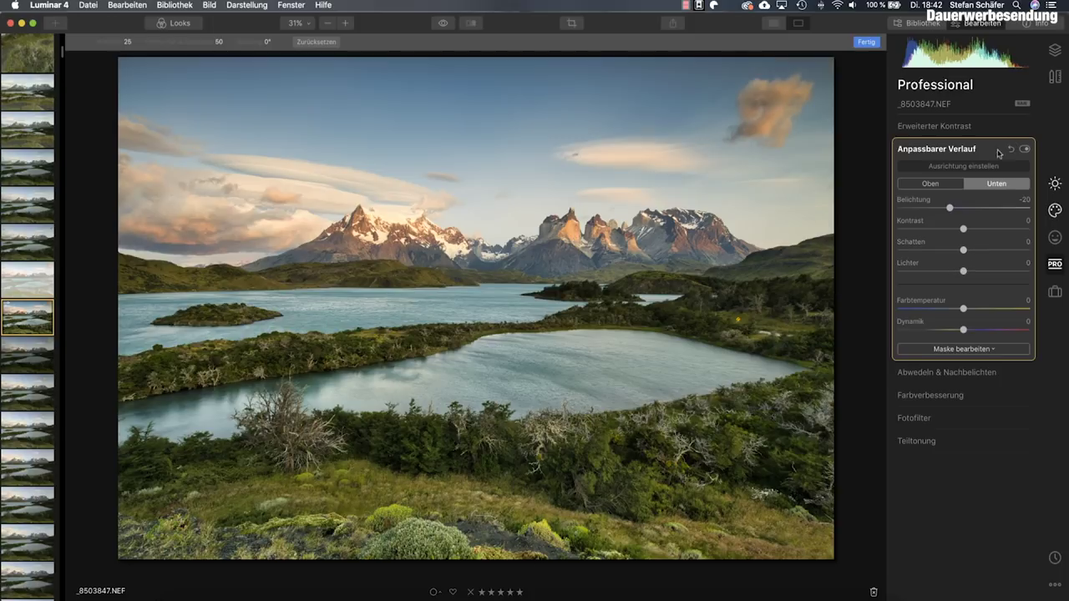
# Step: Set Erweiterter Kontrast: highlight contrast 12, balance 13, midtones 15, shadow contrast 25, shadow balance 15
pyautogui.click(971, 149)
pyautogui.click(956, 128)
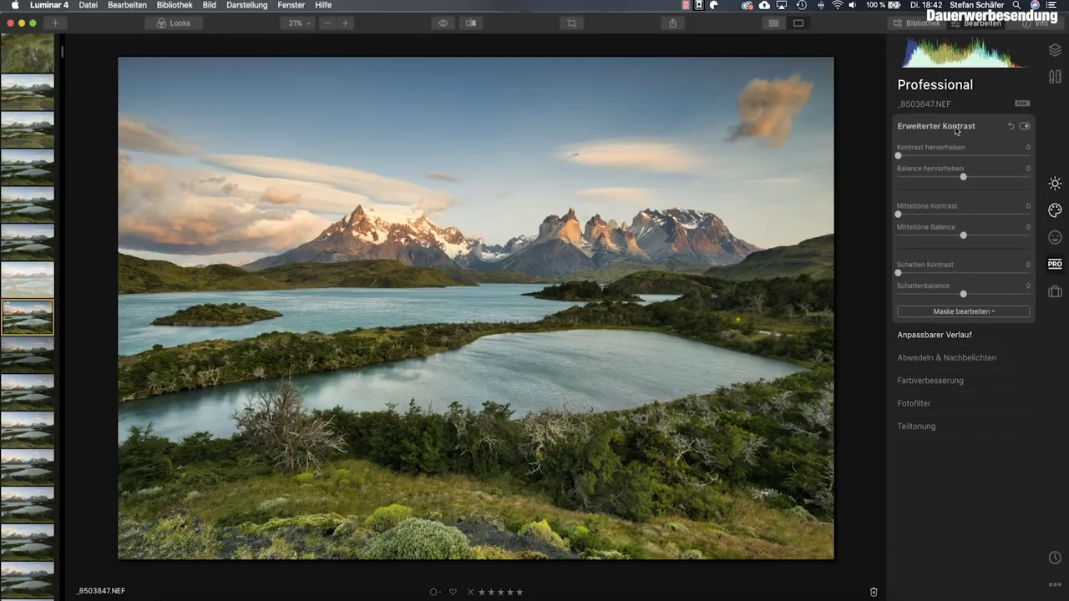
pyautogui.moveTo(899, 214); pyautogui.dragTo(918, 216)
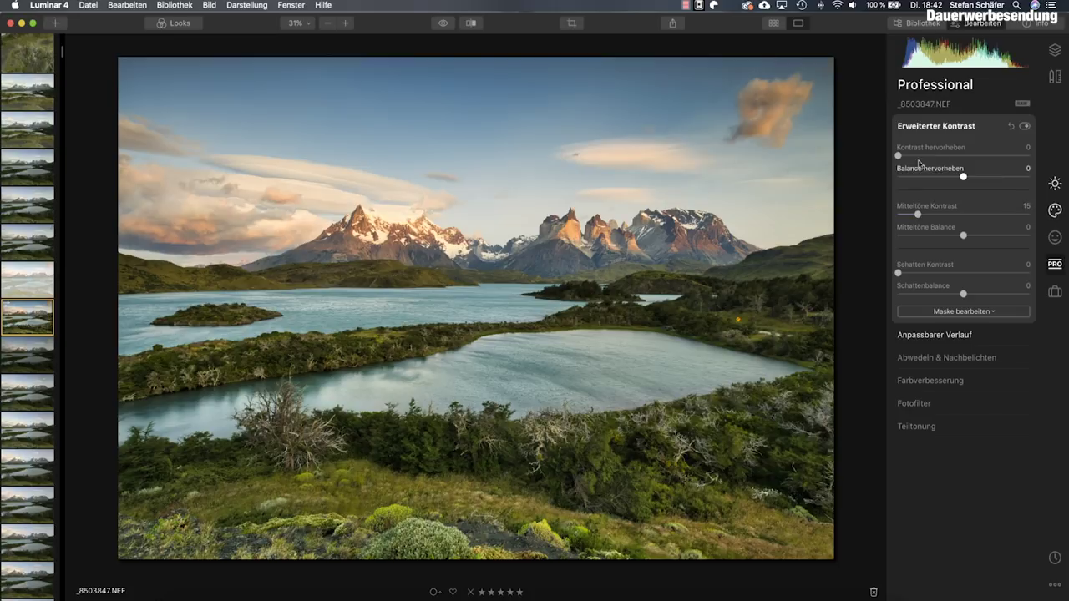
pyautogui.moveTo(900, 156)
pyautogui.mouseDown()
pyautogui.moveTo(982, 178)
pyautogui.moveTo(926, 178)
pyautogui.moveTo(984, 179)
pyautogui.moveTo(975, 182)
pyautogui.mouseUp()
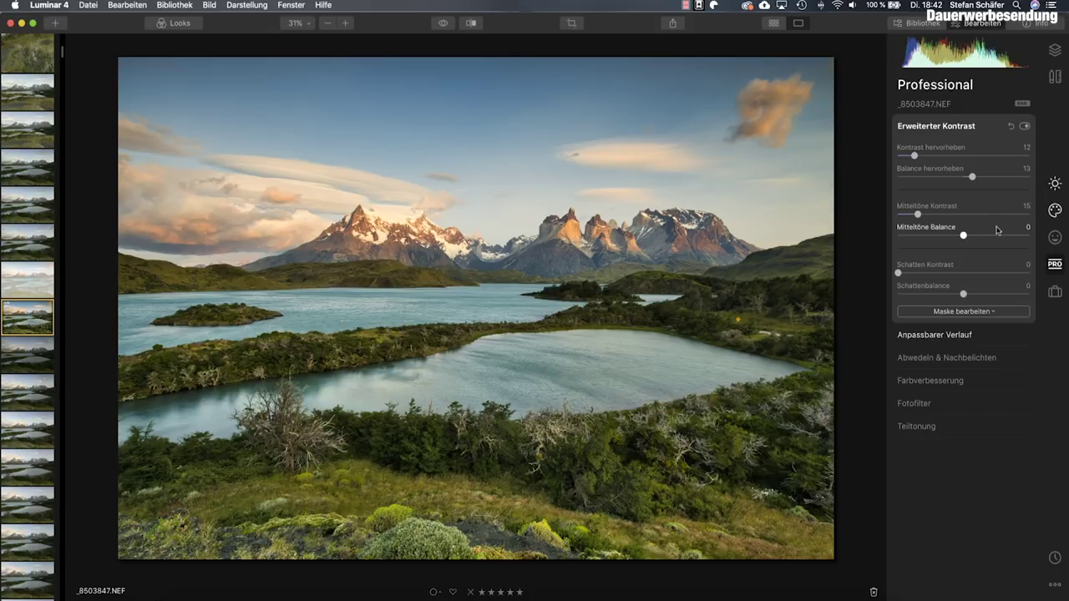
pyautogui.moveTo(899, 273)
pyautogui.mouseDown()
pyautogui.moveTo(953, 273)
pyautogui.moveTo(934, 279)
pyautogui.mouseUp()
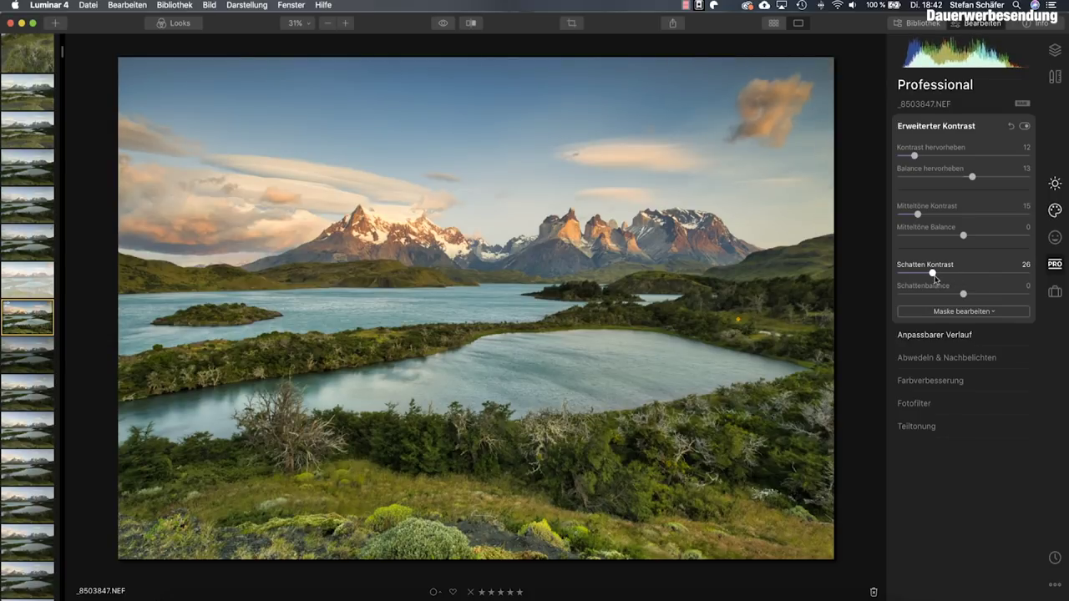
pyautogui.moveTo(935, 279); pyautogui.dragTo(973, 295)
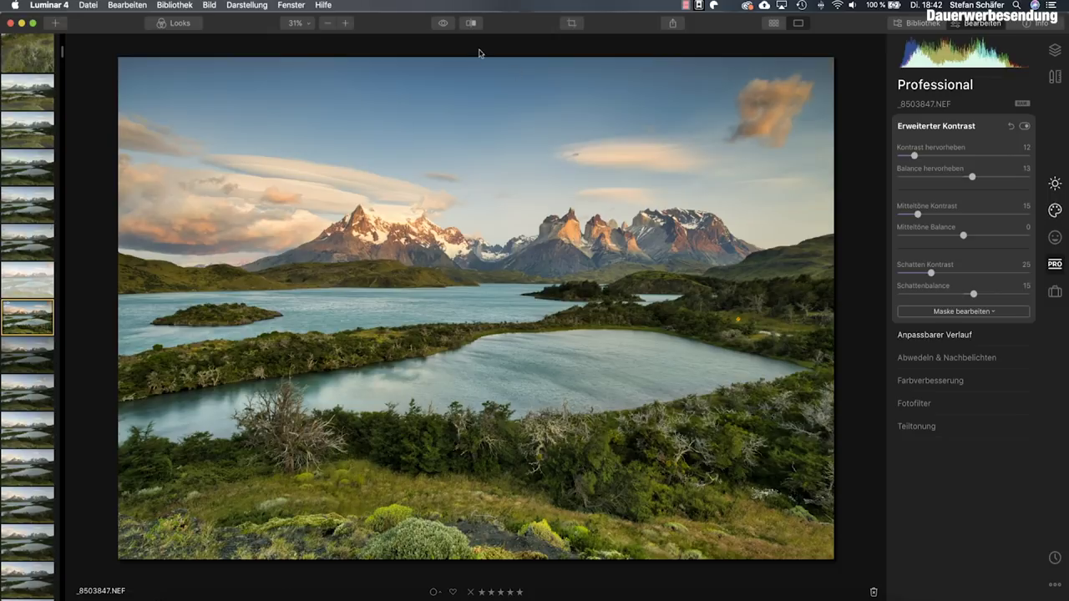
# Step: Compare the edits against the unedited original, then bring up the Wesentliches adjustments
pyautogui.click(443, 23)
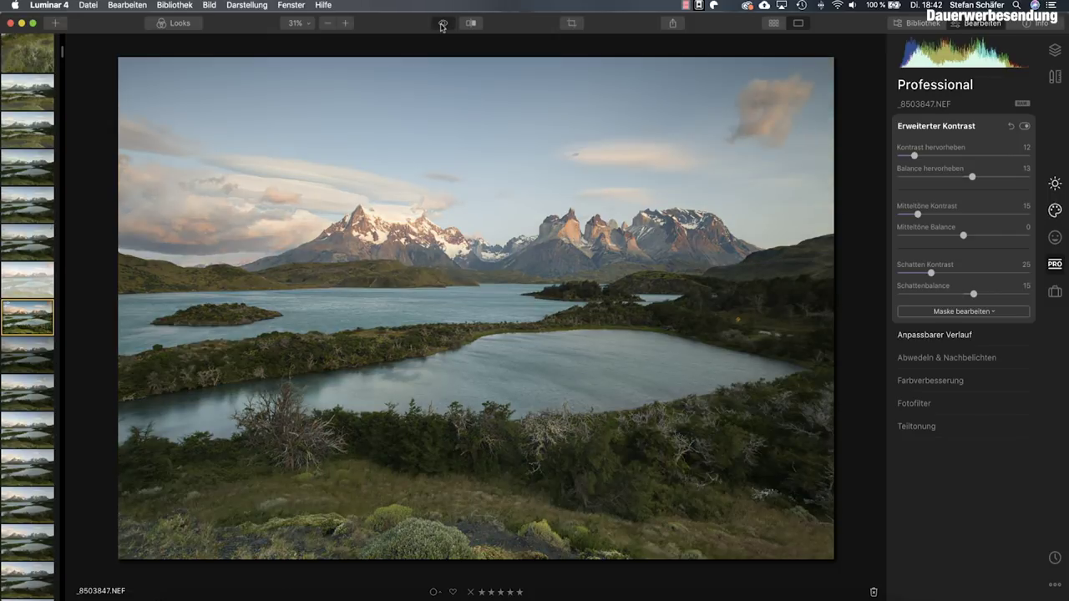
pyautogui.click(443, 25)
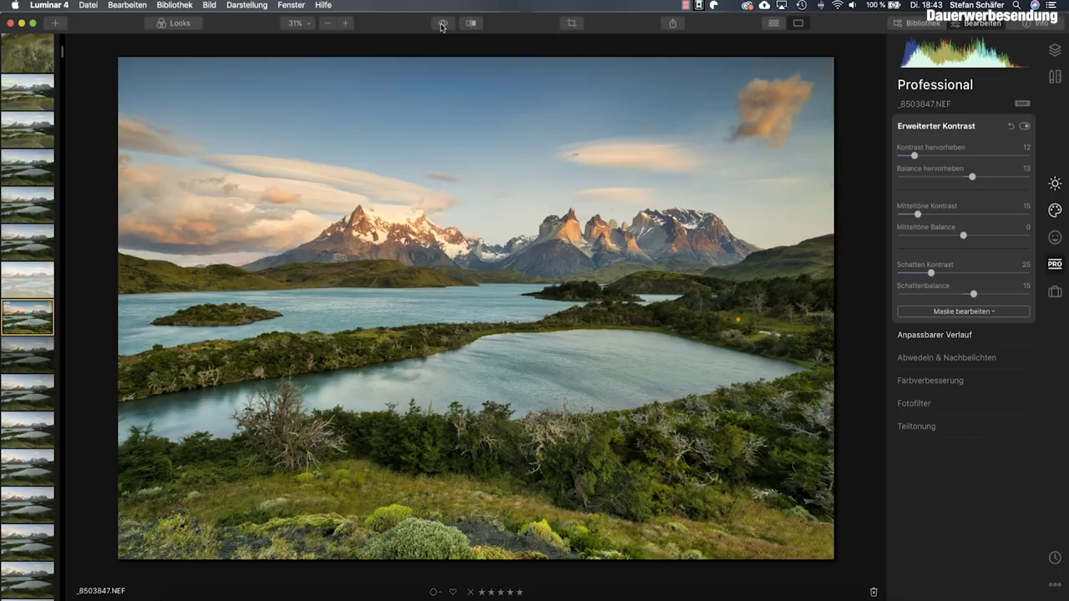
pyautogui.click(1055, 183)
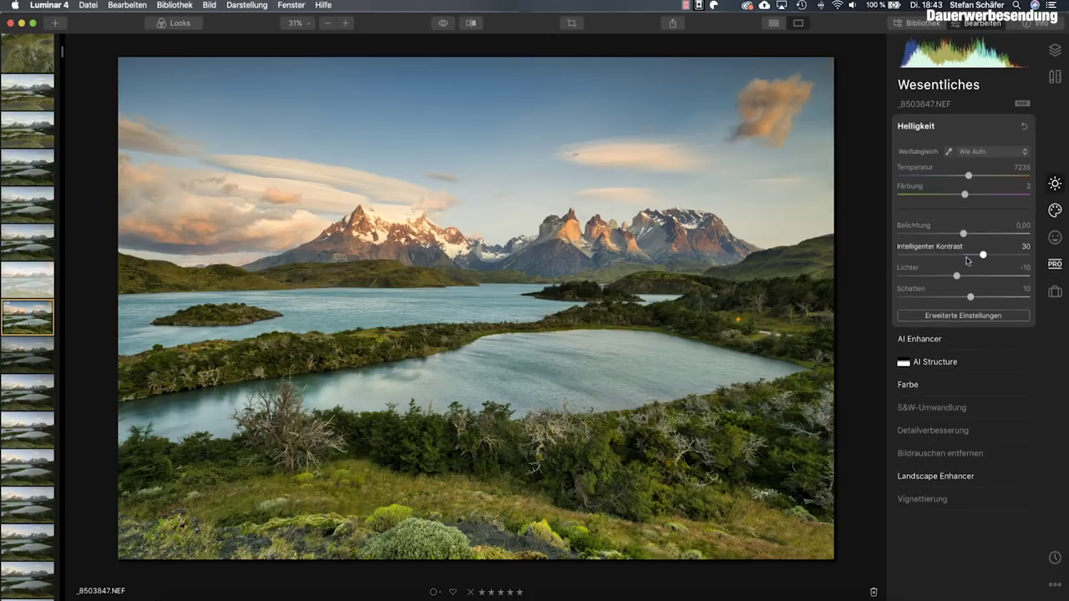
# Step: Set Farbe Dynamik to -13 and greens to Farbton -10, Sättigung -5, Luminanz -8
pyautogui.click(908, 384)
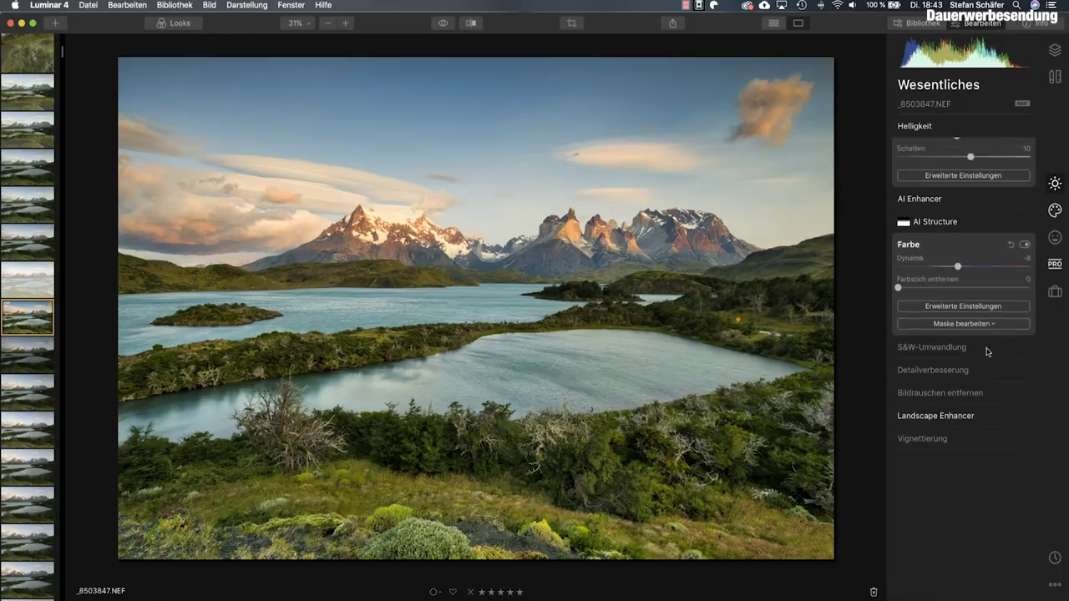
pyautogui.moveTo(958, 246); pyautogui.dragTo(956, 247)
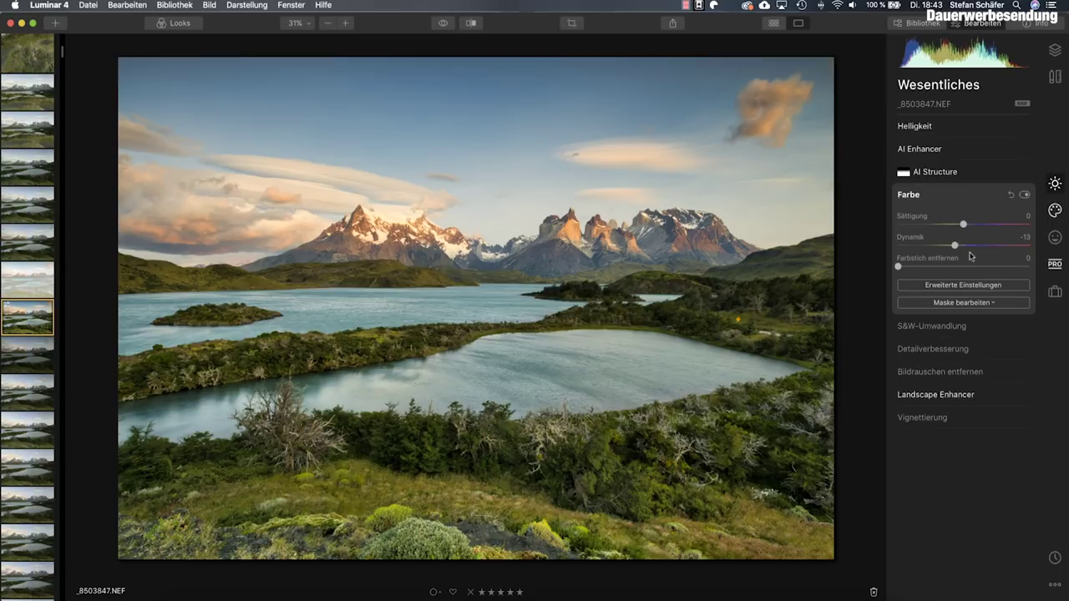
pyautogui.click(977, 285)
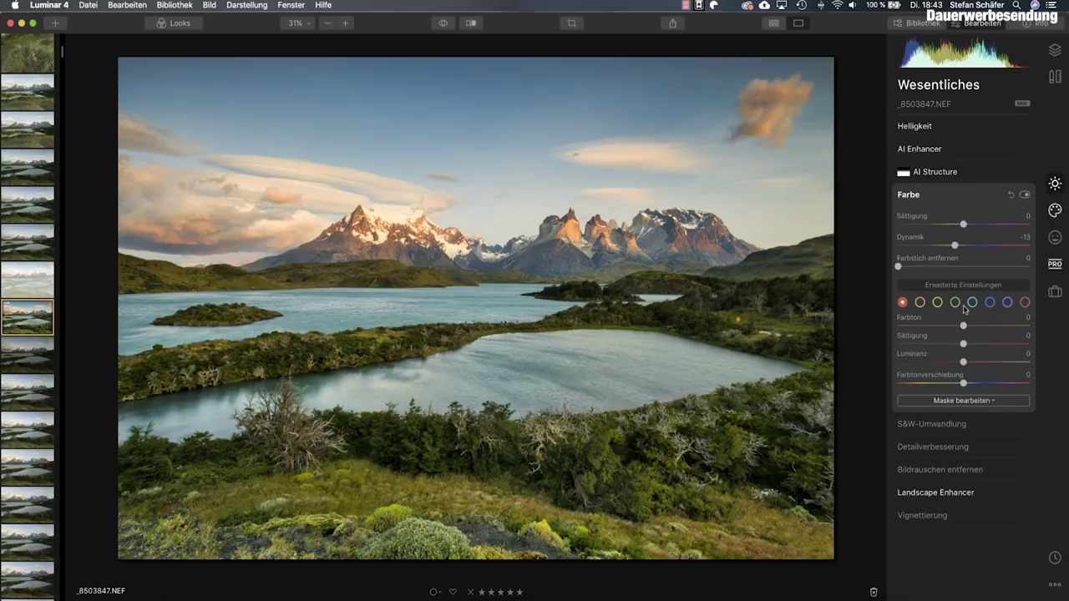
pyautogui.click(956, 303)
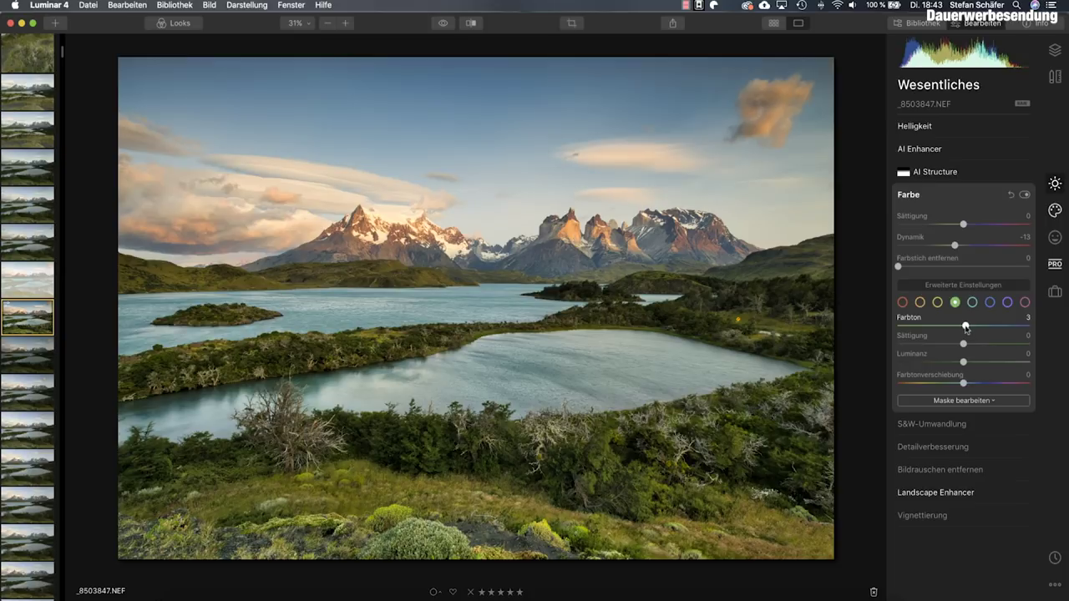
pyautogui.moveTo(965, 327); pyautogui.dragTo(958, 329)
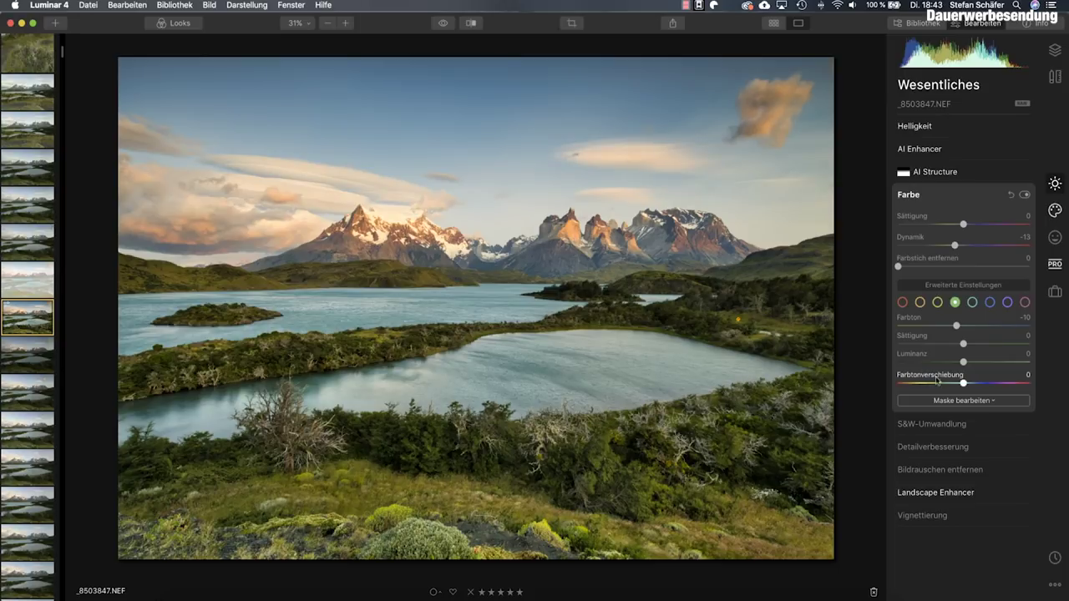
pyautogui.moveTo(966, 349); pyautogui.dragTo(956, 361)
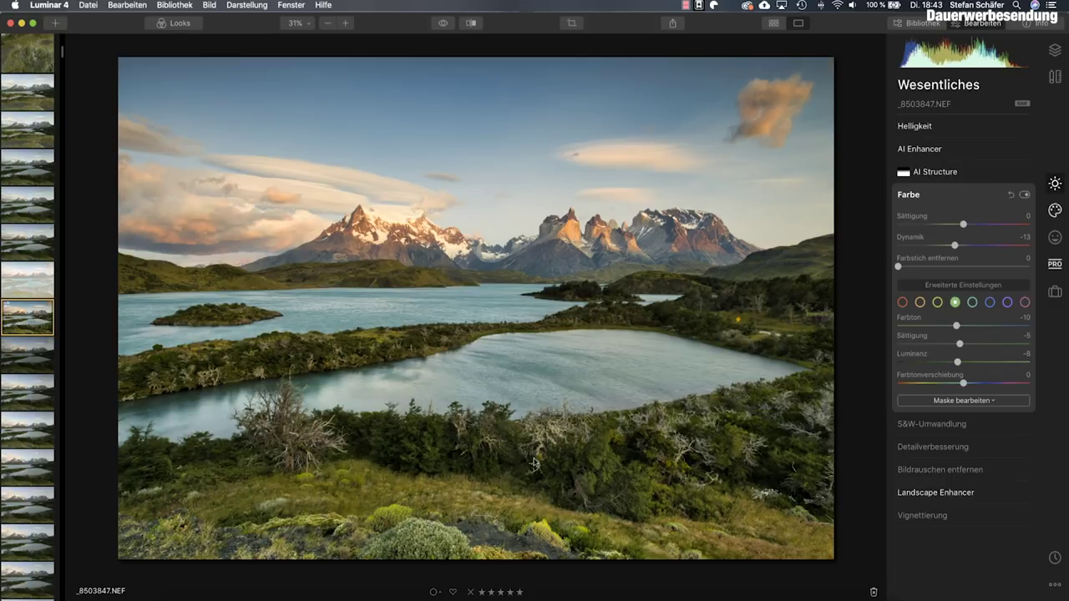
pyautogui.click(1055, 264)
# Step: Set the Anpassbarer Verlauf bottom Belichtung to -41 and move the gradient lower over the lake
pyautogui.click(941, 336)
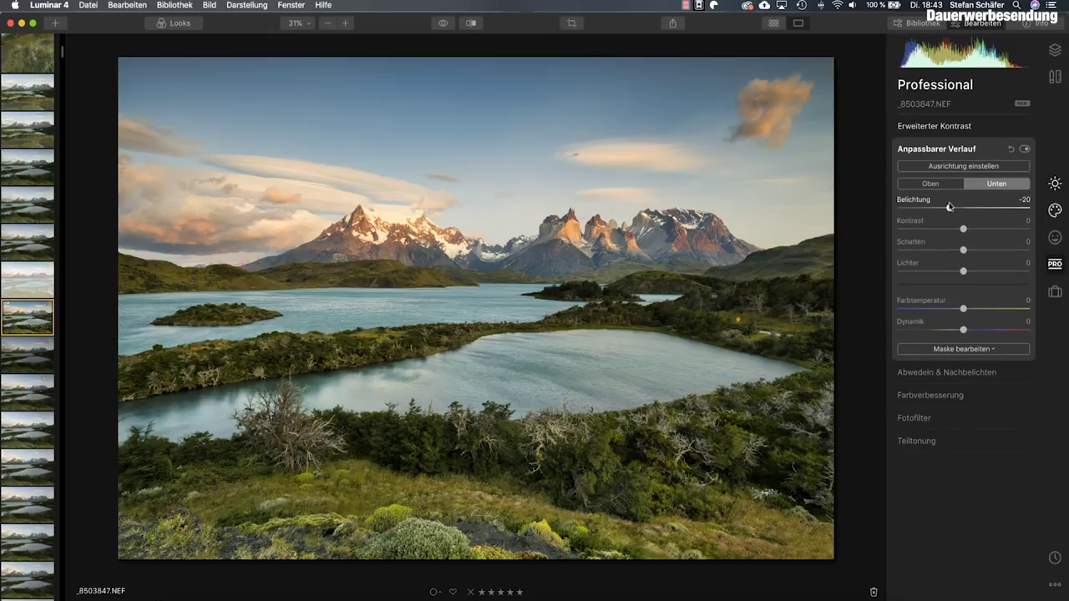
pyautogui.moveTo(950, 209); pyautogui.dragTo(937, 209)
pyautogui.click(954, 167)
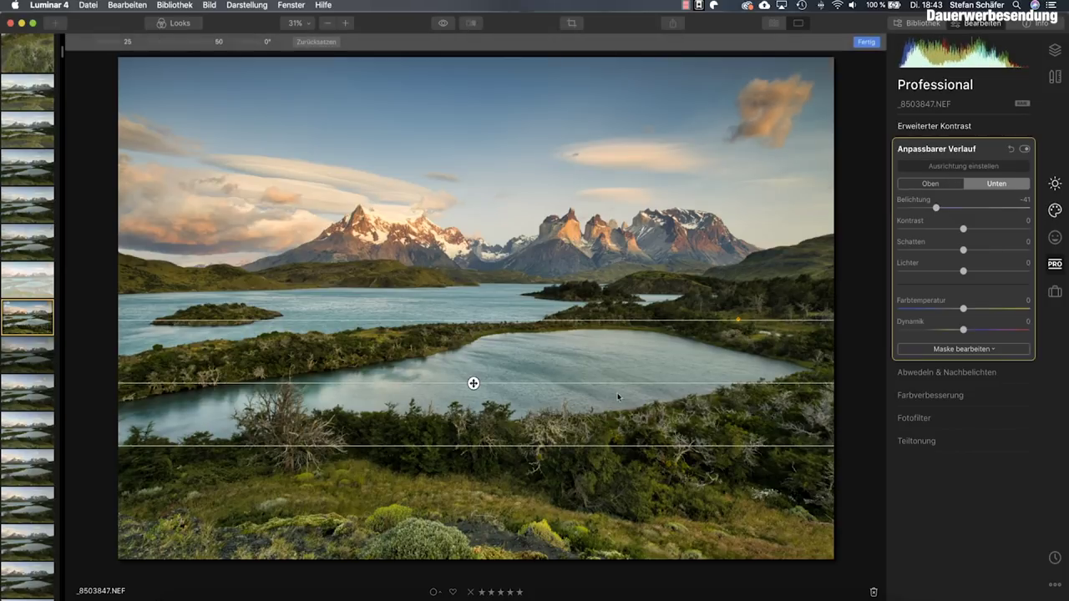
pyautogui.moveTo(473, 384); pyautogui.dragTo(469, 439)
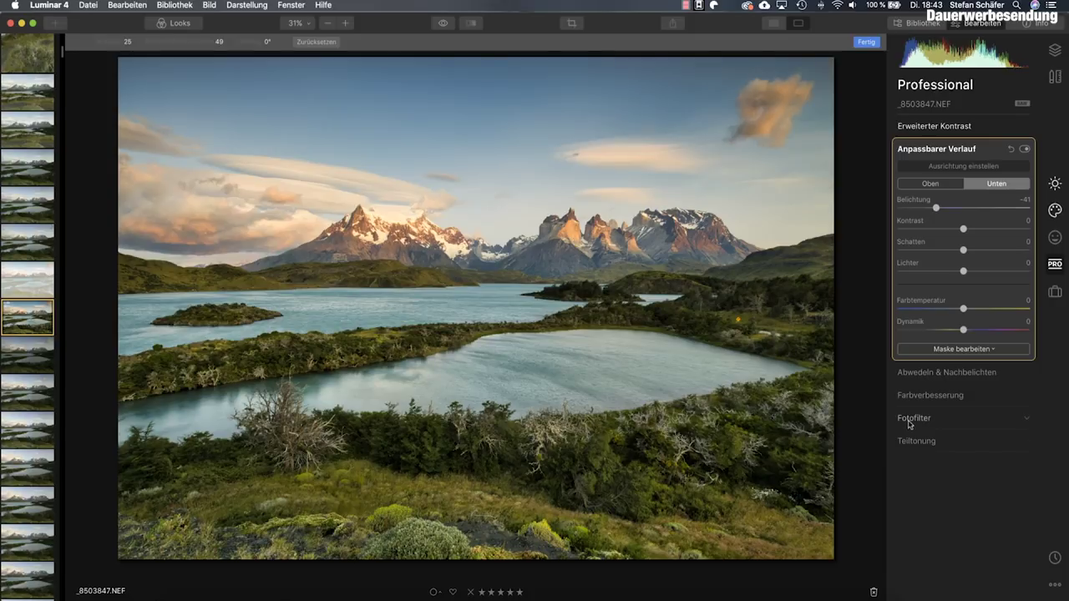
pyautogui.click(977, 149)
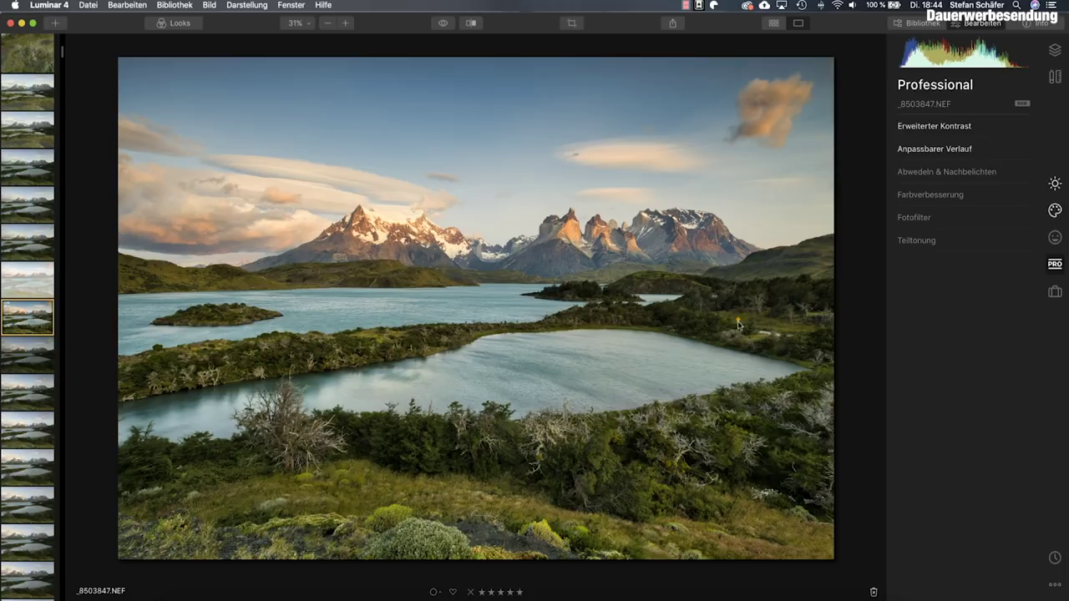
# Step: Zoom to 100% on the yellow road sign and bring up the Arbeitsfläche tools
pyautogui.click(741, 319)
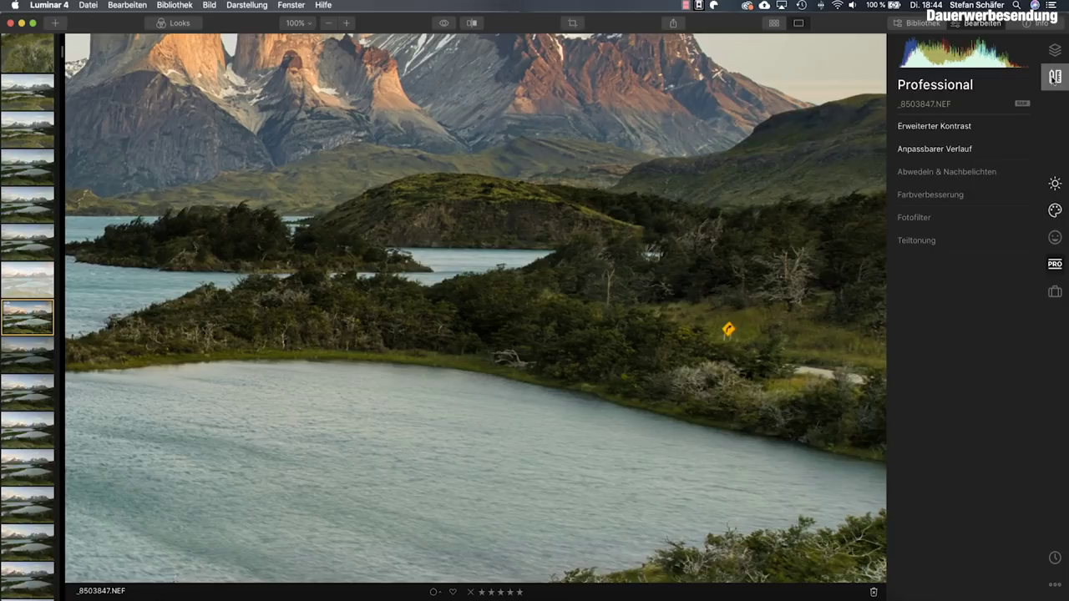
pyautogui.click(1055, 76)
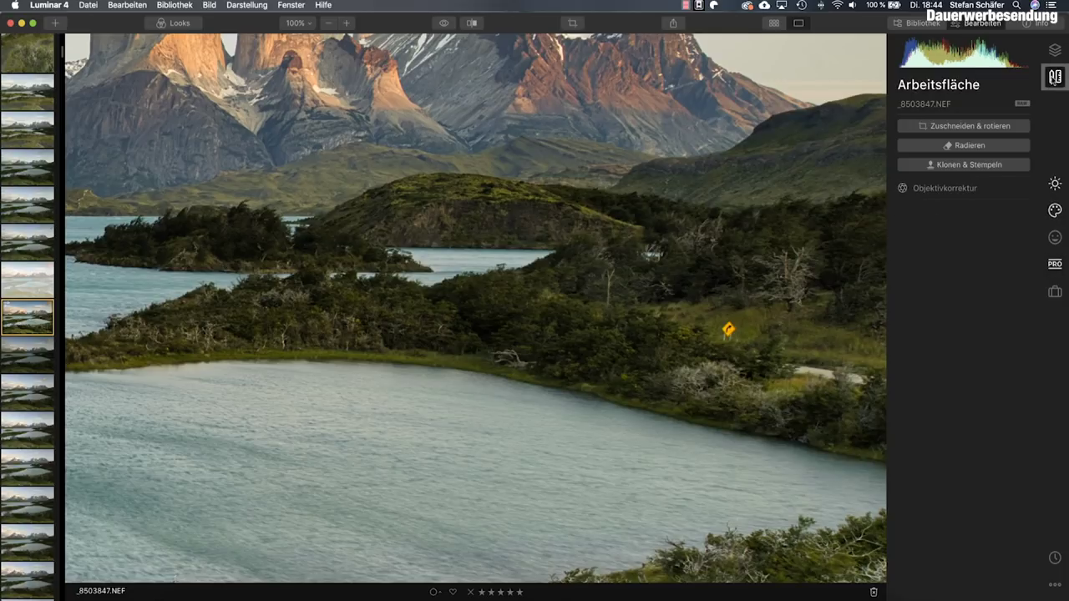
# Step: Erase the yellow road sign from the meadow with the Radieren brush and confirm
pyautogui.click(969, 146)
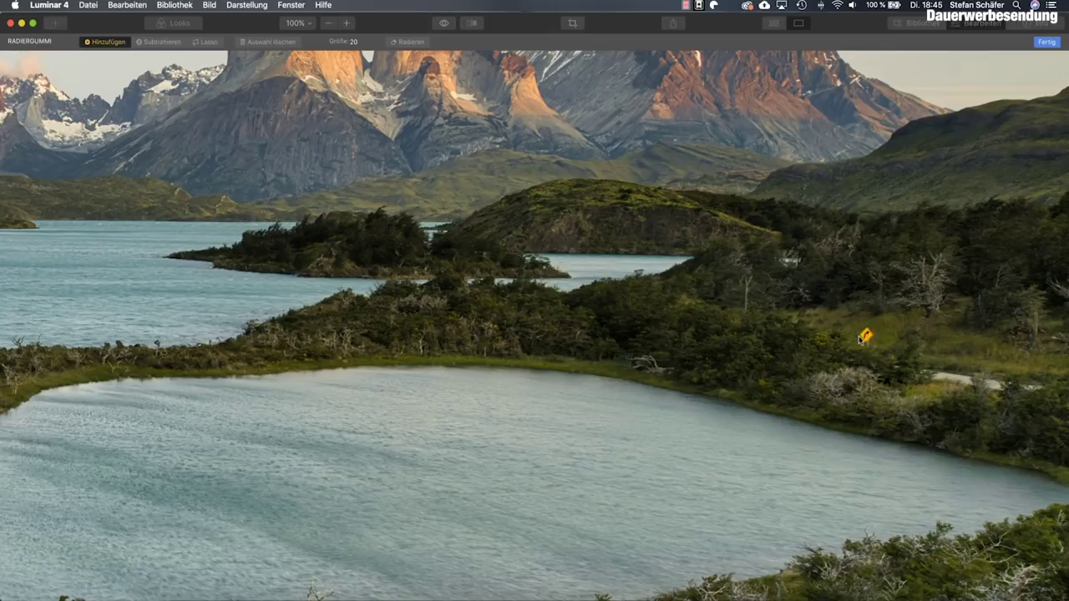
pyautogui.moveTo(867, 333); pyautogui.dragTo(863, 343)
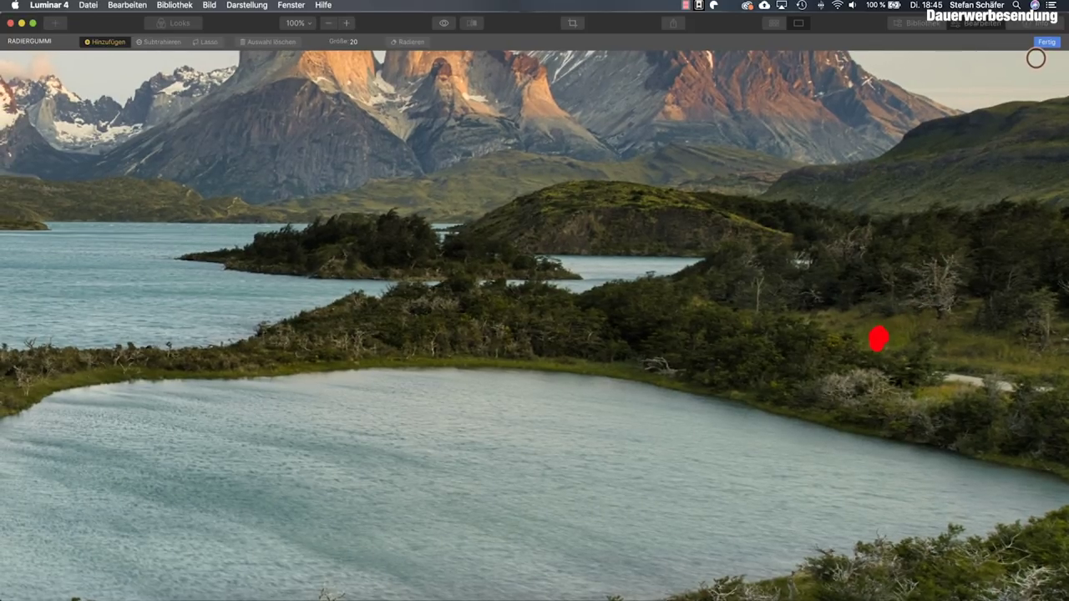
pyautogui.click(408, 42)
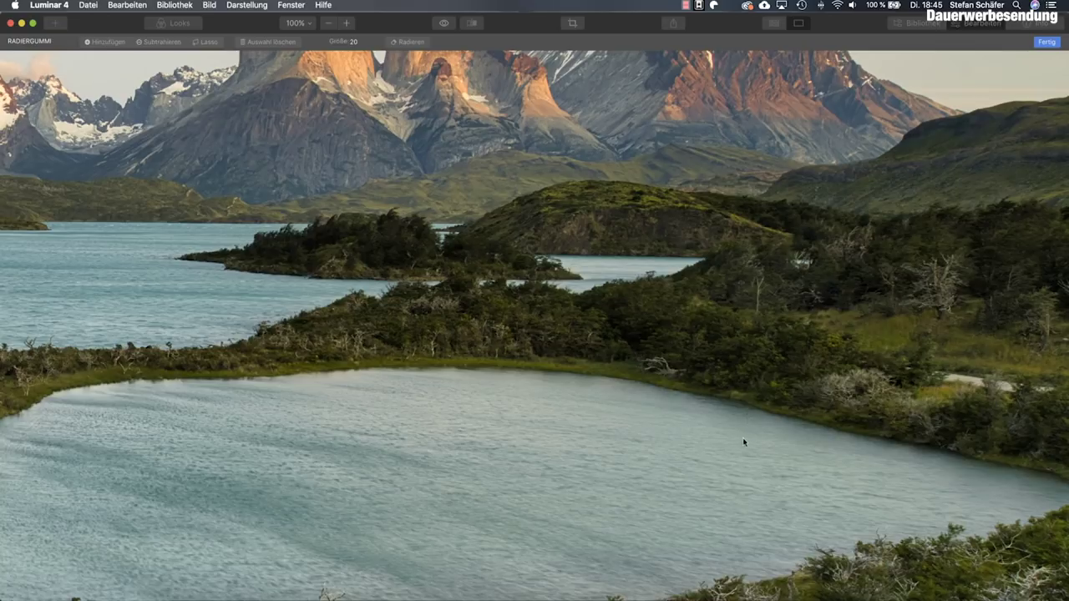
pyautogui.click(1042, 46)
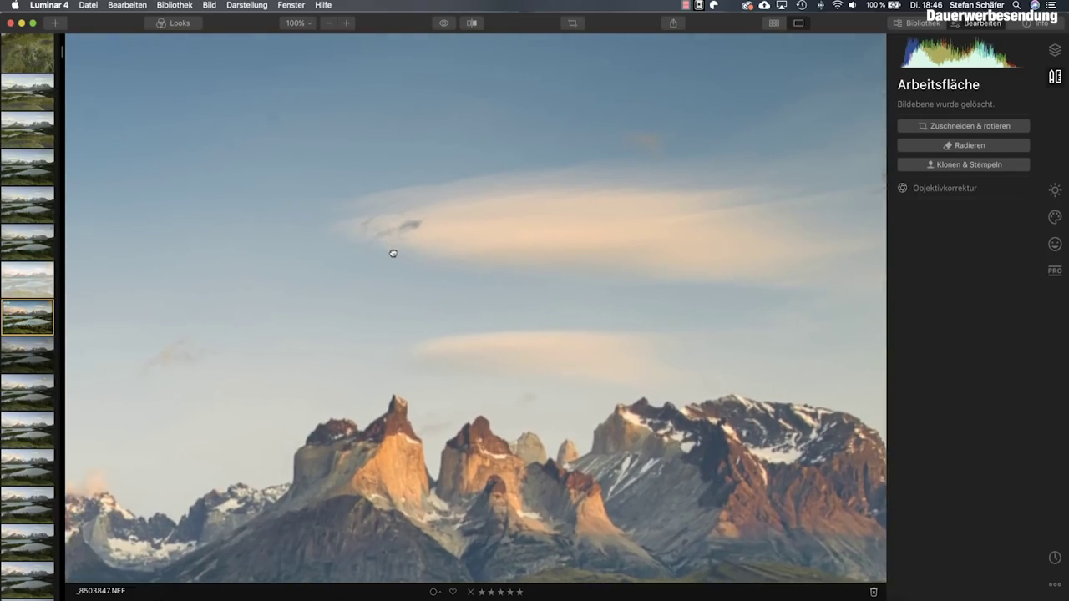
pyautogui.click(953, 146)
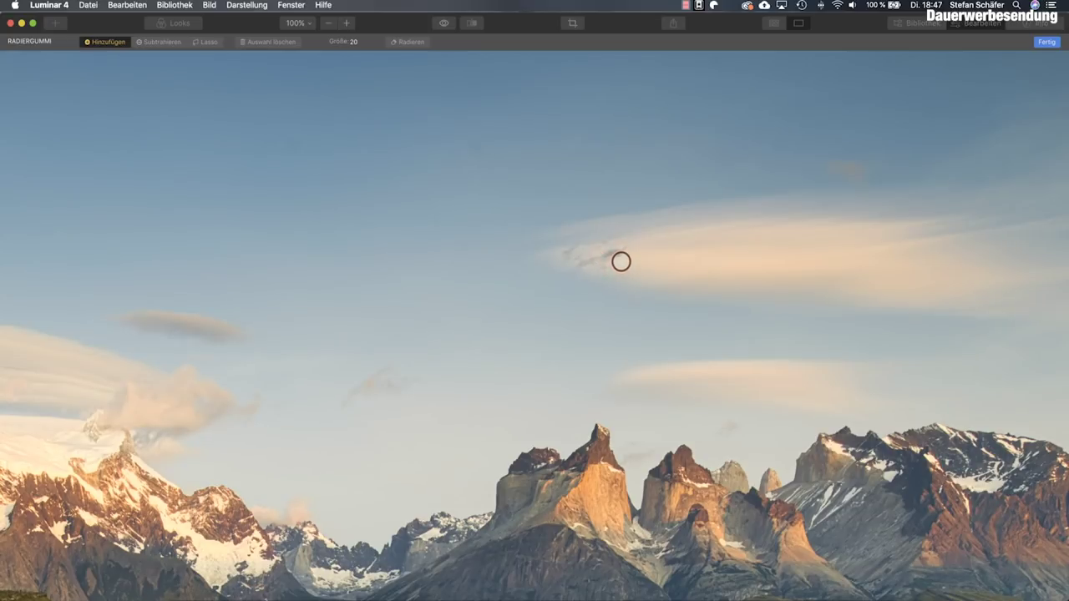
pyautogui.moveTo(625, 249)
pyautogui.mouseDown()
pyautogui.moveTo(584, 261)
pyautogui.moveTo(601, 267)
pyautogui.moveTo(611, 239)
pyautogui.moveTo(565, 248)
pyautogui.moveTo(580, 256)
pyautogui.mouseUp()
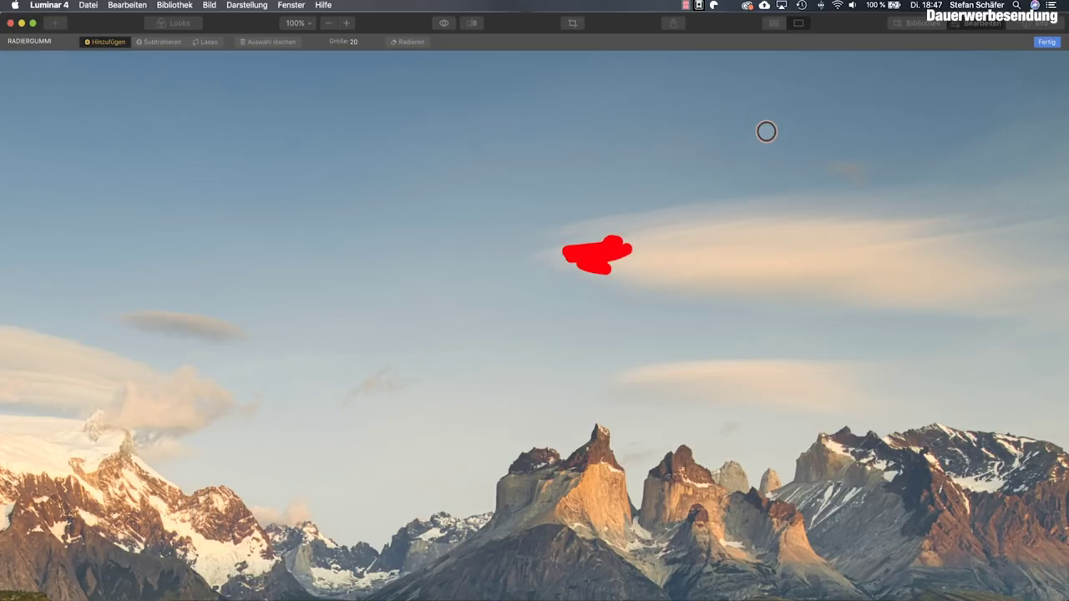
pyautogui.click(408, 42)
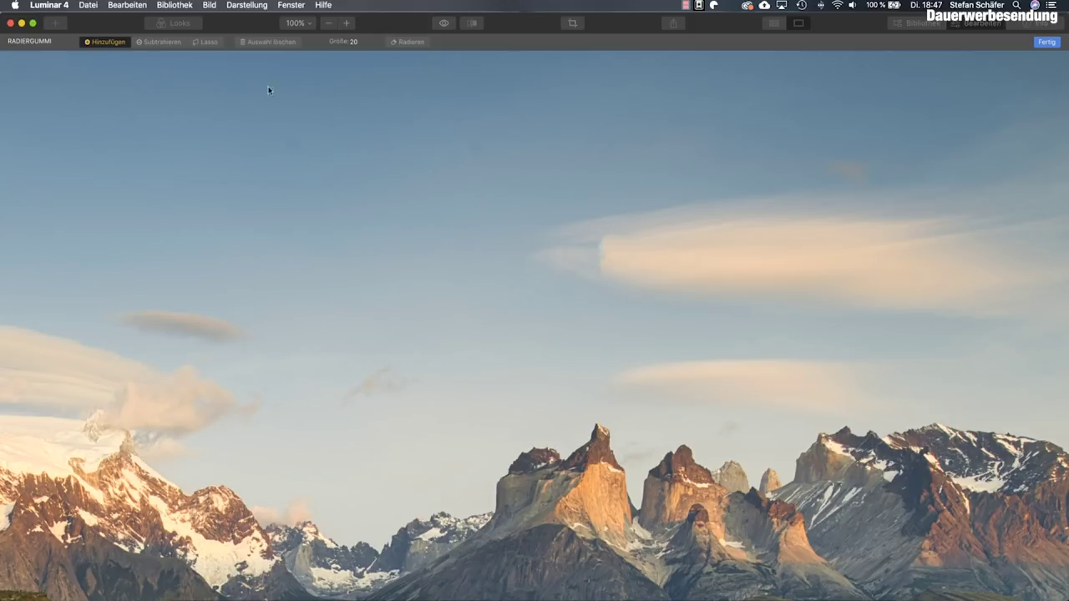
pyautogui.press('super+z')
pyautogui.press('super+shift+z')
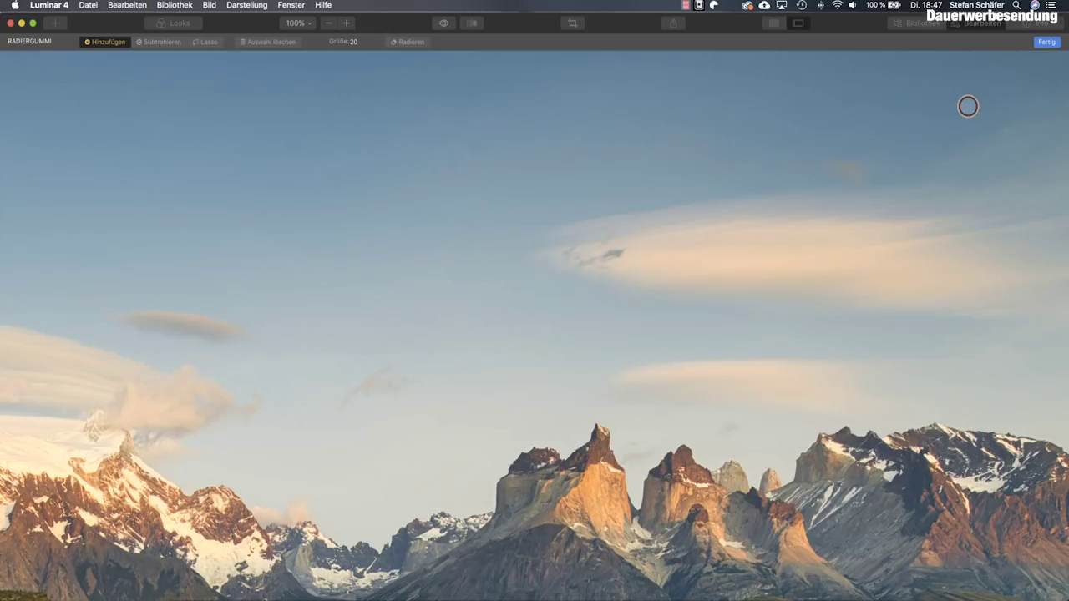
pyautogui.moveTo(625, 250); pyautogui.dragTo(609, 252)
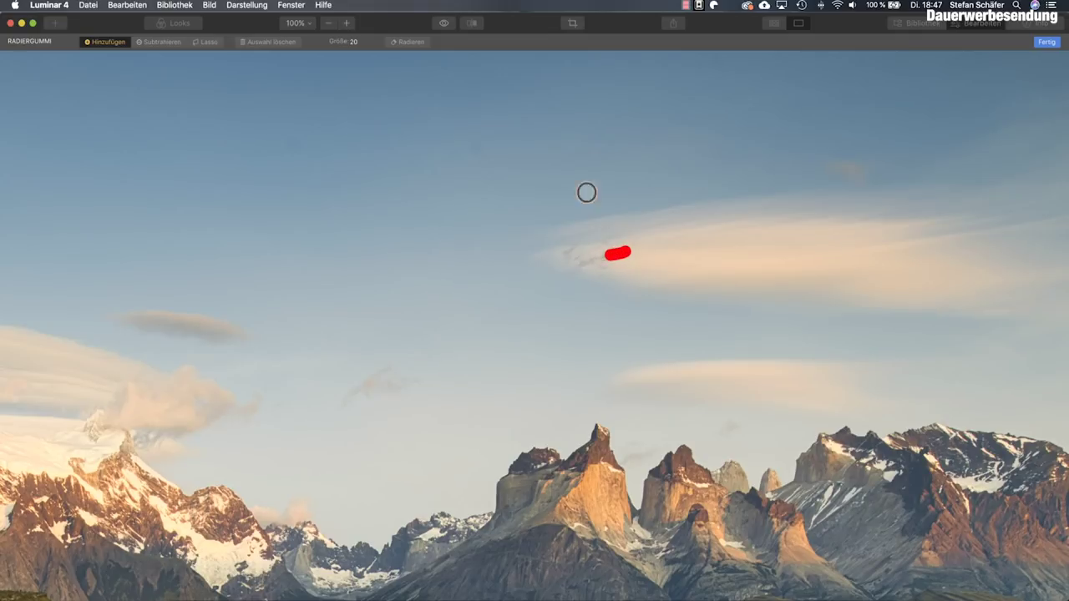
pyautogui.click(410, 41)
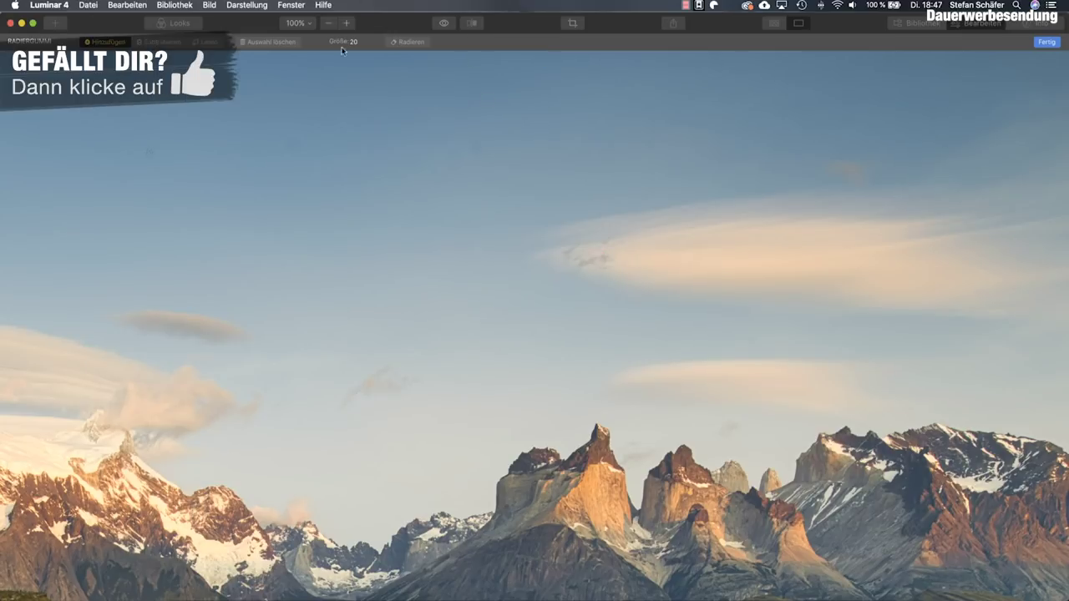
pyautogui.moveTo(586, 266); pyautogui.dragTo(607, 258)
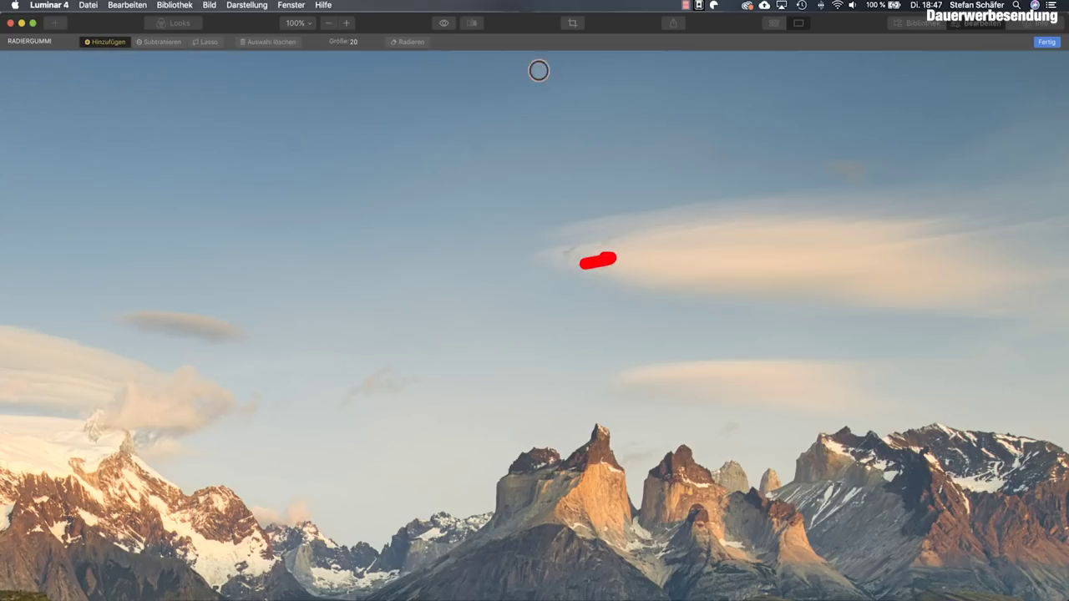
pyautogui.click(409, 43)
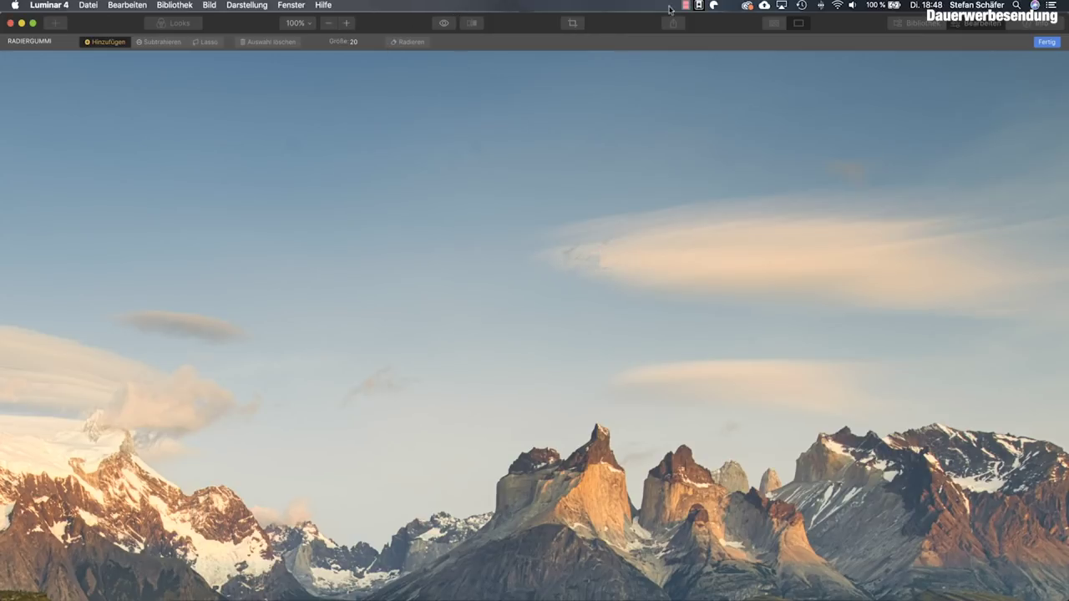
pyautogui.press('super+z')
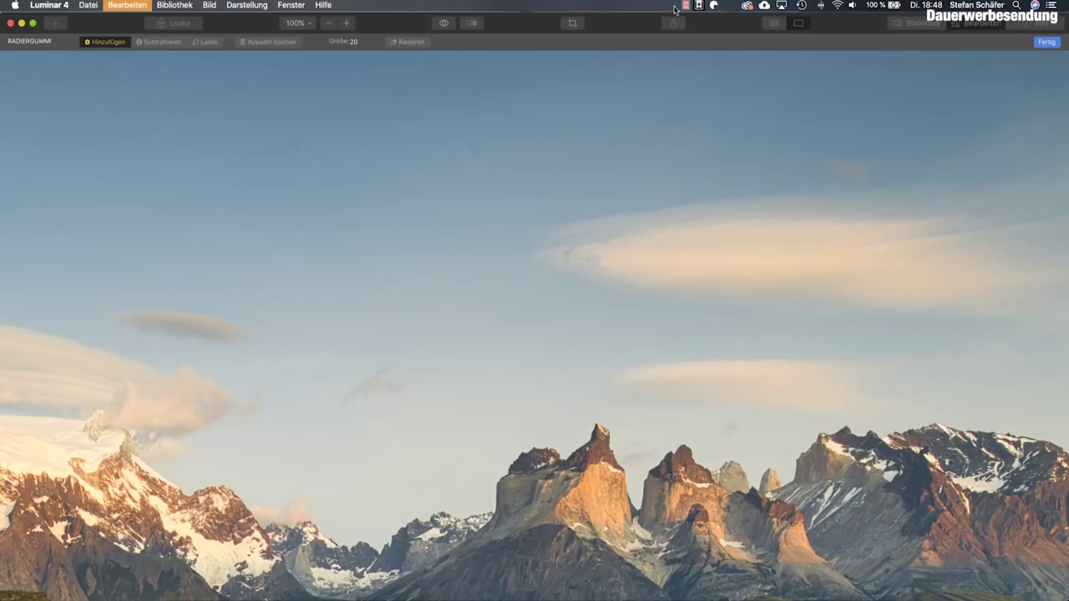
pyautogui.press('super+shift+z')
pyautogui.press('super+z')
pyautogui.click(1045, 42)
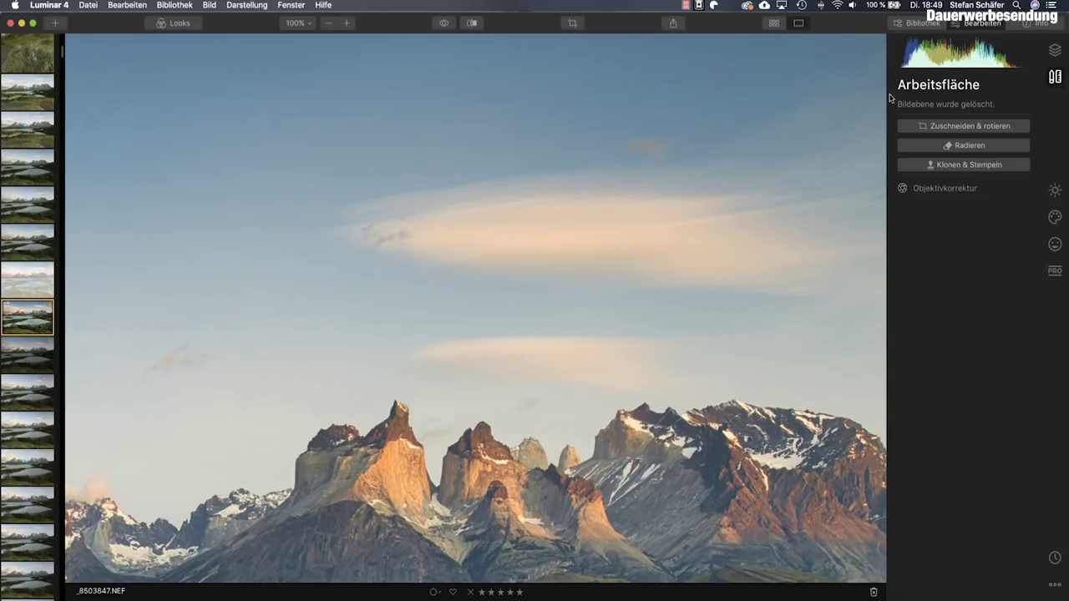
# Step: Clone-stamp clean sky over the dark cloud speck with a size-39 brush
pyautogui.click(949, 163)
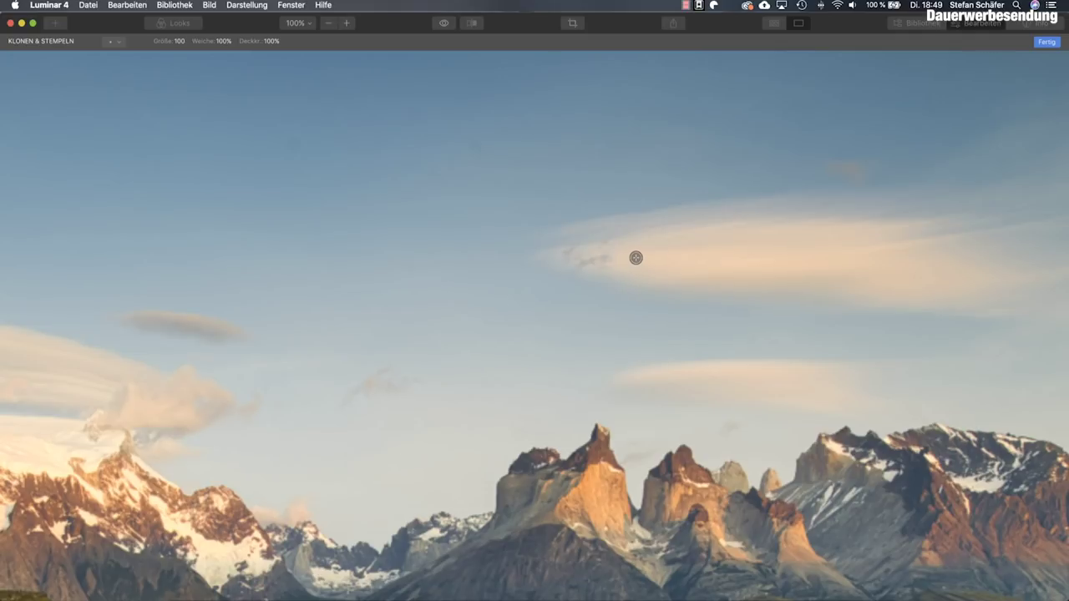
pyautogui.keyDown('alt'); pyautogui.click(647, 263); pyautogui.keyUp('alt')
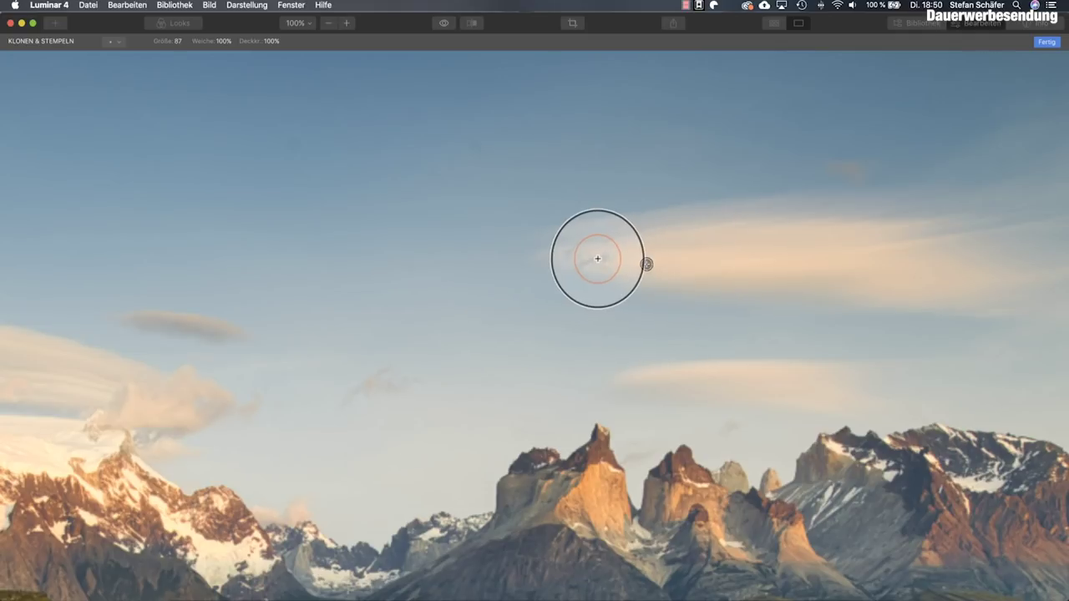
pyautogui.scroll(3, 598, 259)
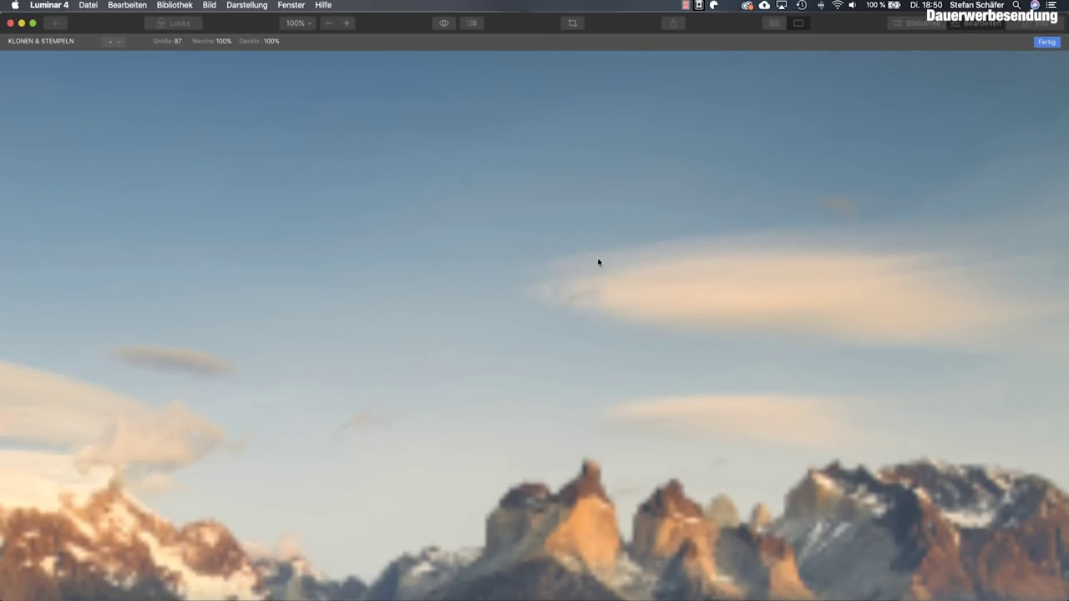
pyautogui.rightClick(597, 257)
pyautogui.moveTo(522, 289); pyautogui.dragTo(507, 288)
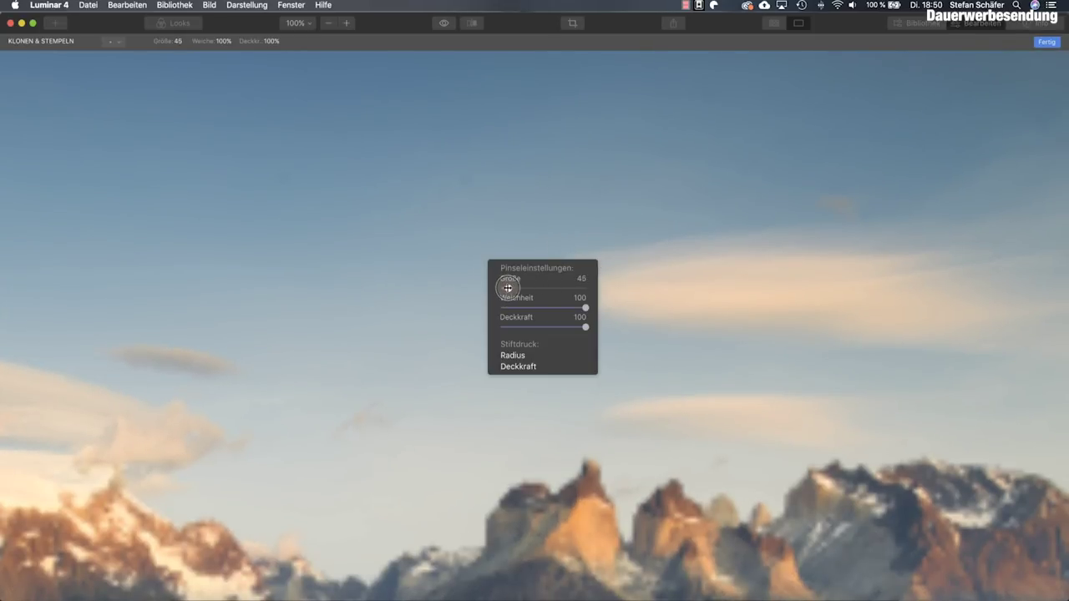
pyautogui.keyDown('alt'); pyautogui.click(636, 298); pyautogui.keyUp('alt')
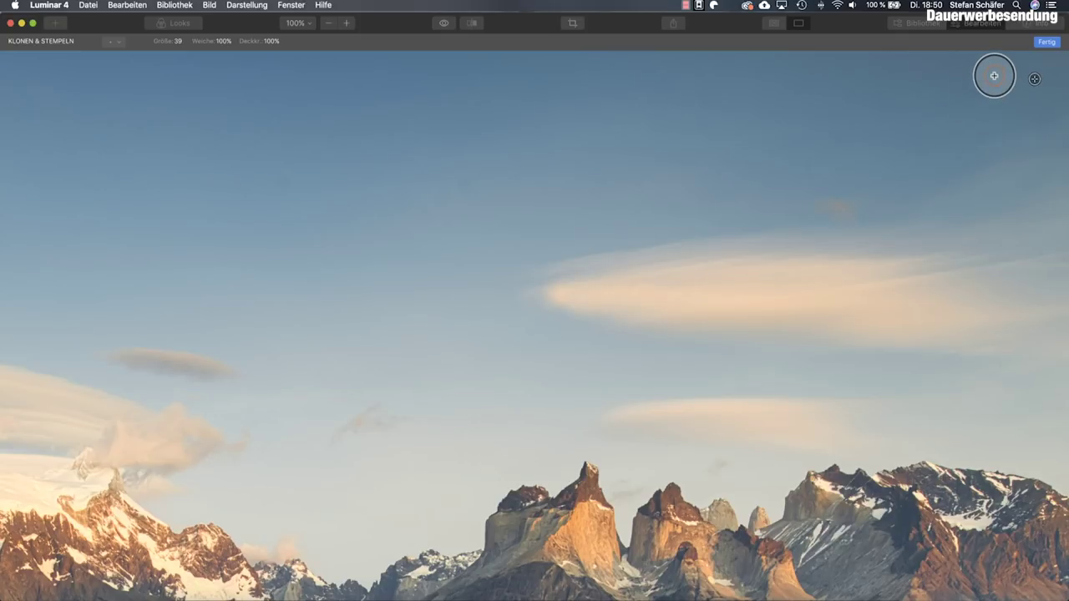
pyautogui.click(1046, 42)
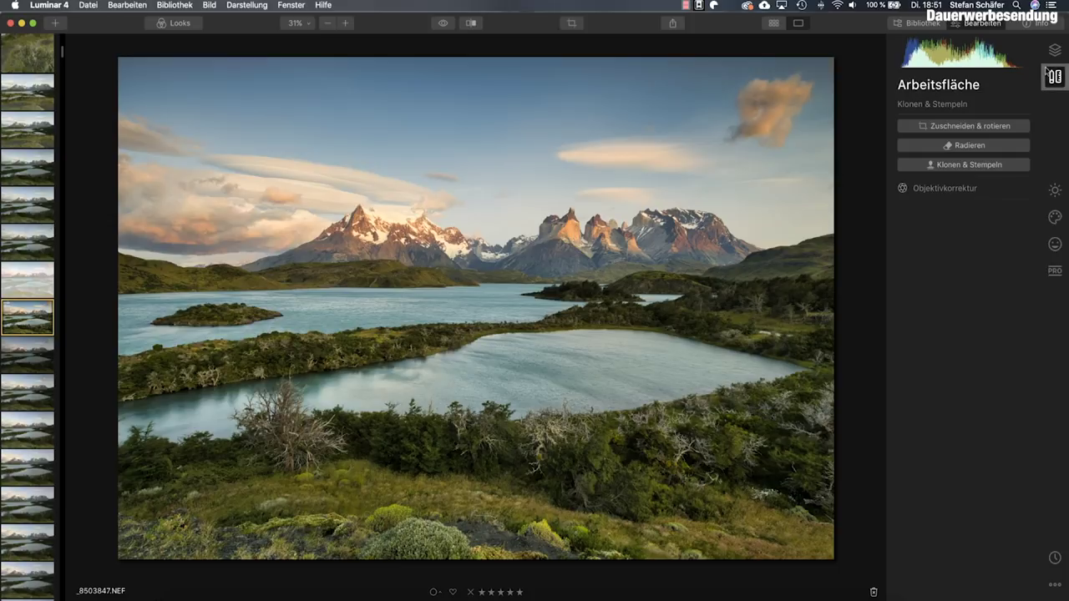
# Step: Add a Vignettierung with Stärke -25 in Wesentliches
pyautogui.click(1055, 190)
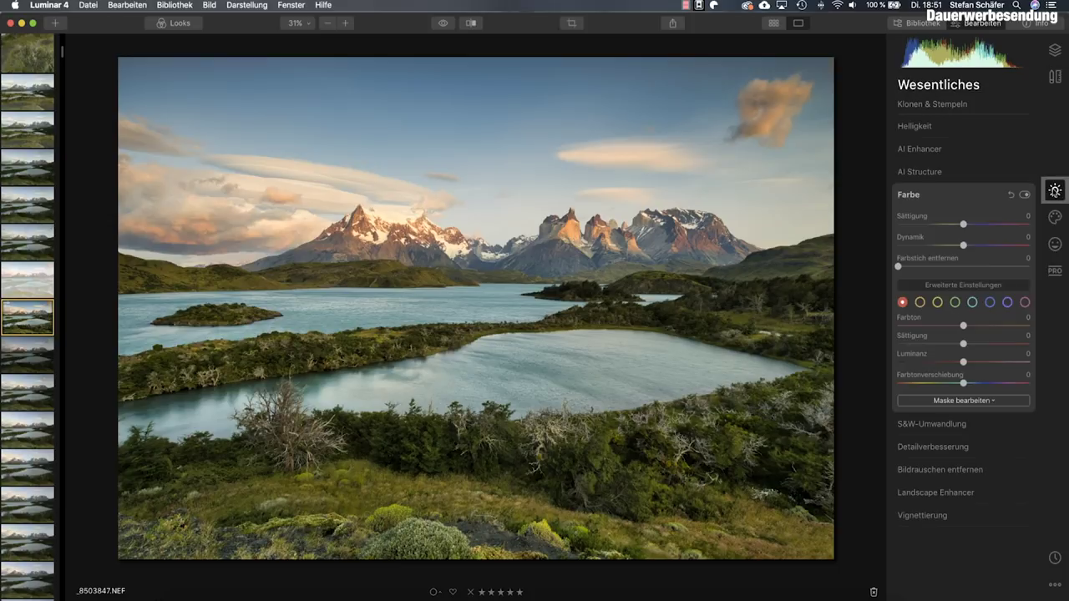
pyautogui.click(935, 517)
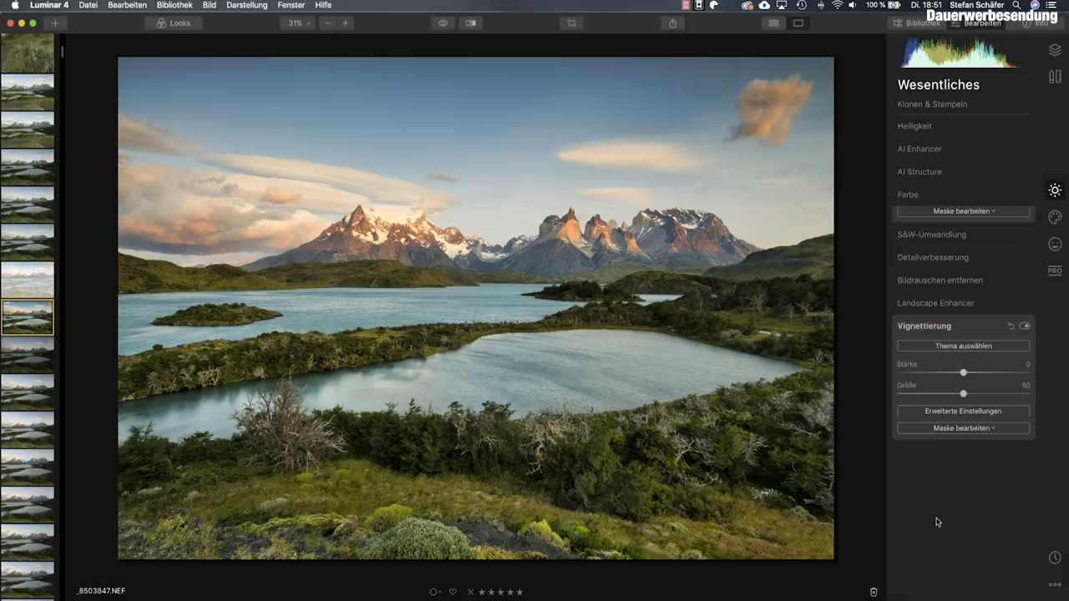
pyautogui.moveTo(963, 361); pyautogui.dragTo(945, 366)
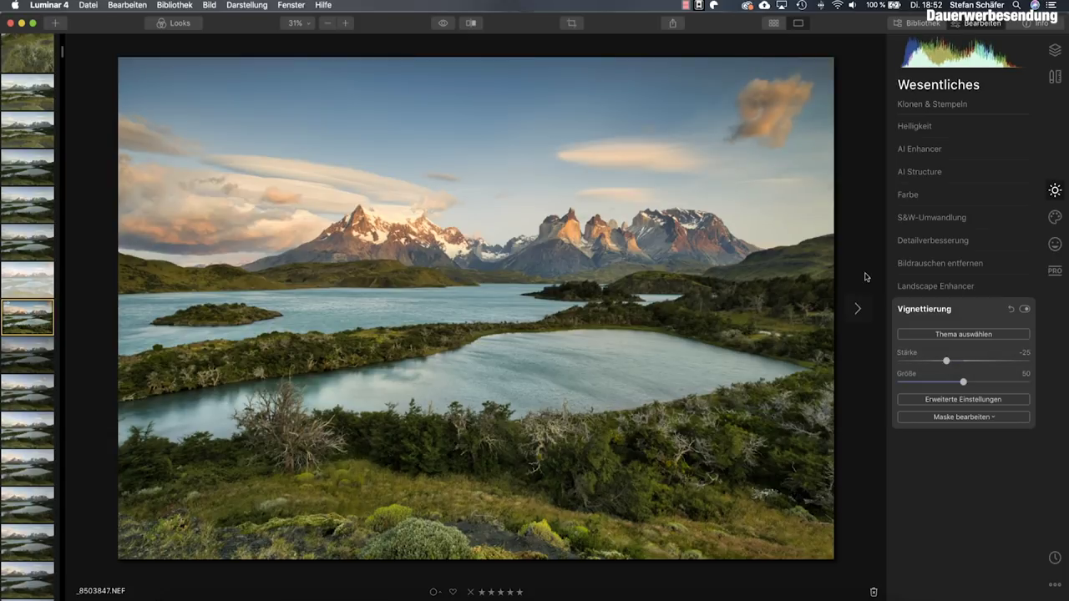
# Step: Flip repeatedly between original and edited versions to judge the vignette
pyautogui.click(441, 23)
pyautogui.click(441, 23)
pyautogui.click(440, 23)
pyautogui.click(440, 23)
pyautogui.click(440, 23)
pyautogui.click(440, 23)
pyautogui.click(440, 23)
pyautogui.click(440, 23)
pyautogui.click(440, 23)
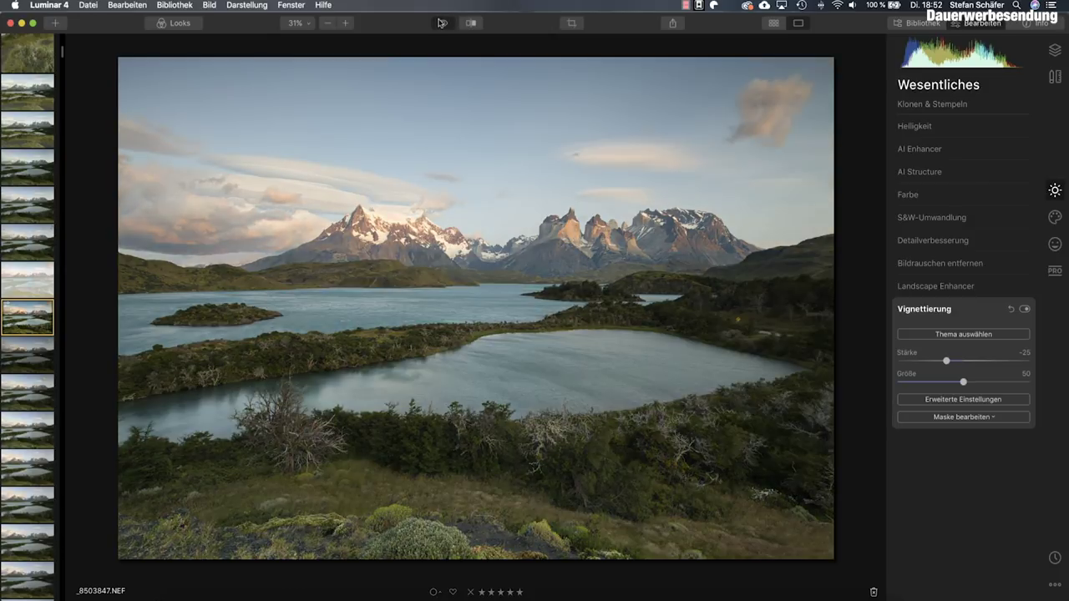
# Step: Switch the before/after view back to the edited landscape
pyautogui.click(440, 23)
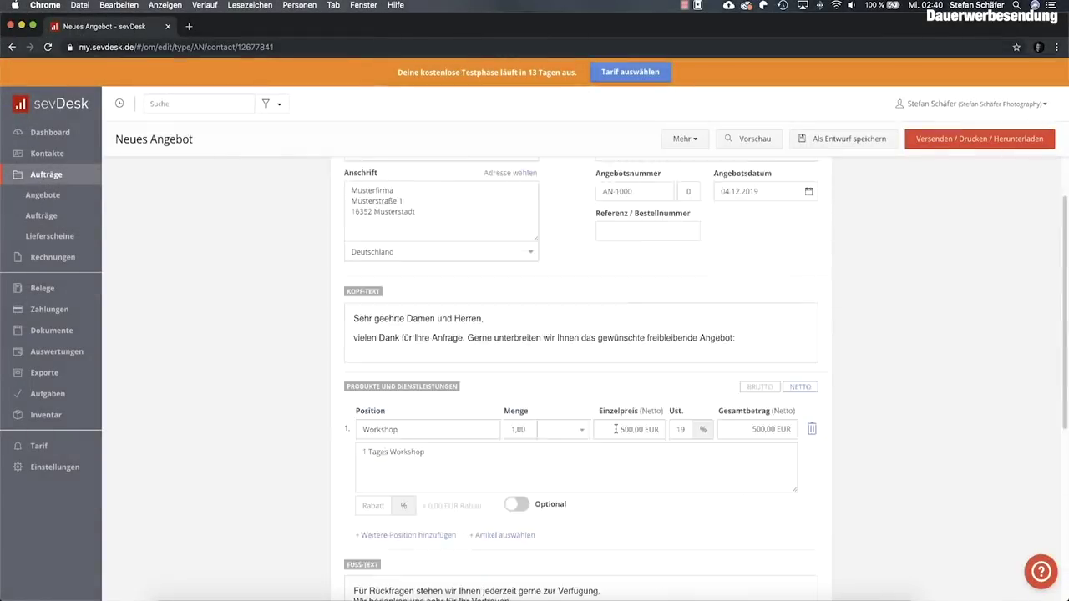
# Step: Send offer AN-1000 by e-mail
pyautogui.click(756, 138)
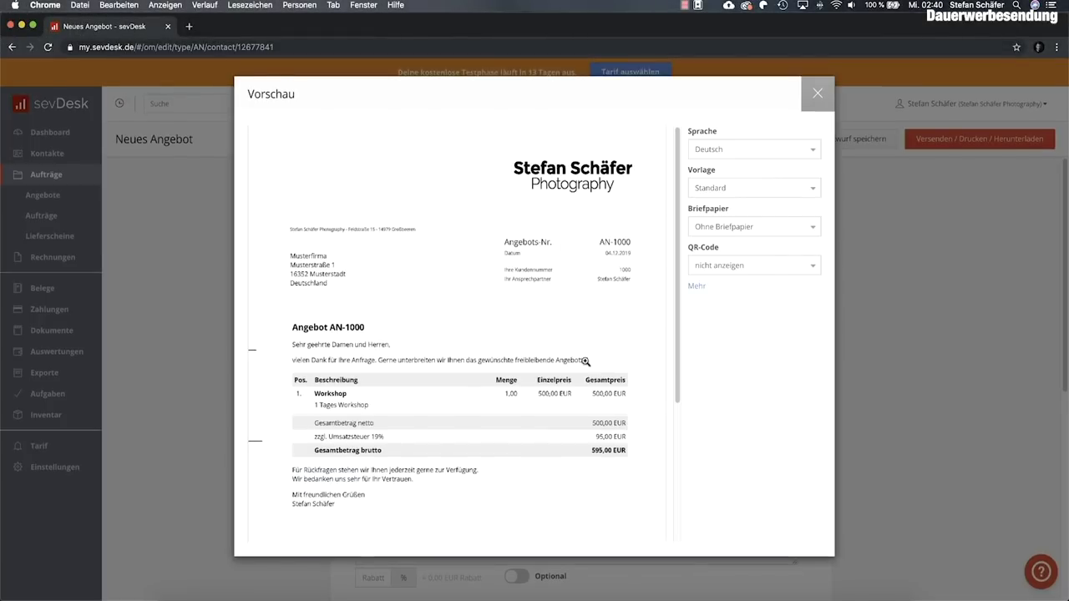
pyautogui.click(818, 93)
pyautogui.click(979, 139)
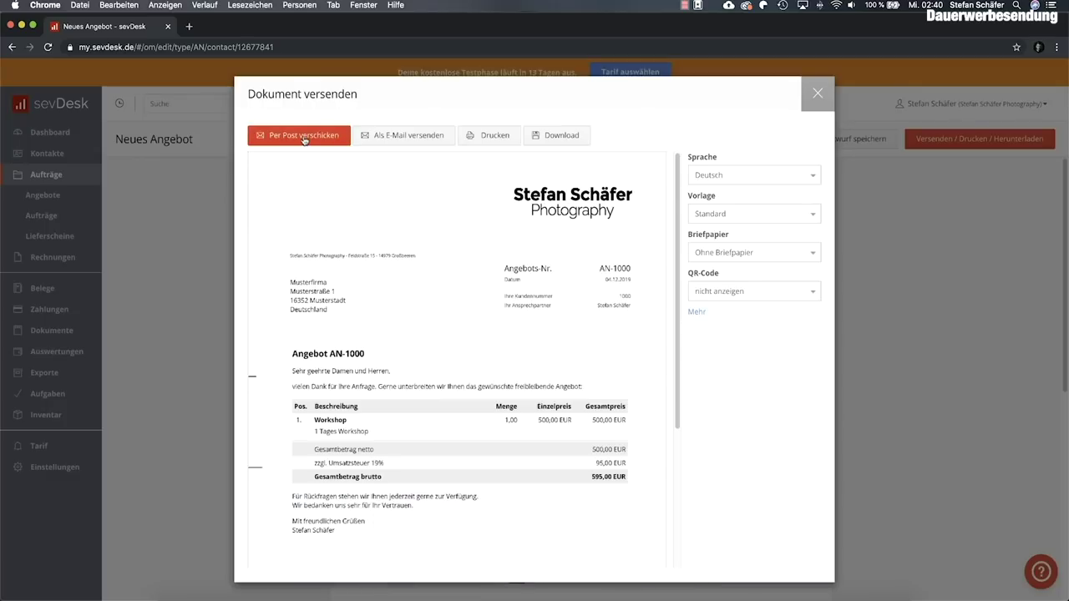
pyautogui.click(426, 136)
pyautogui.click(449, 191)
pyautogui.press('Escape')
pyautogui.write('Angebot')
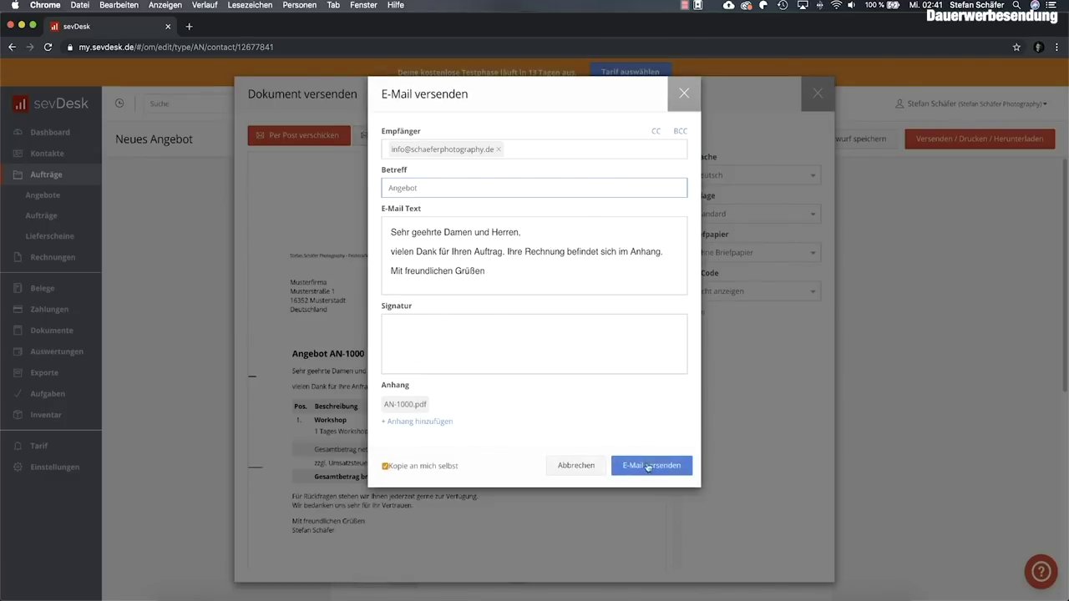
pyautogui.click(650, 465)
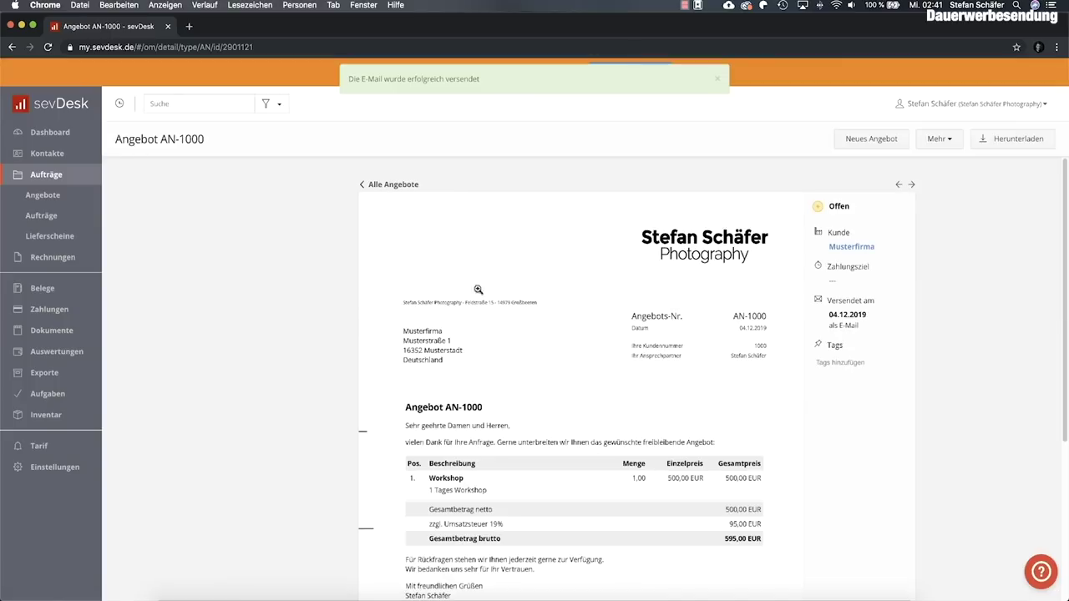
# Step: Turn the offer into order confirmation AB-1000 and create a full-amount invoice from it
pyautogui.click(939, 138)
pyautogui.click(878, 212)
pyautogui.click(939, 139)
pyautogui.click(911, 212)
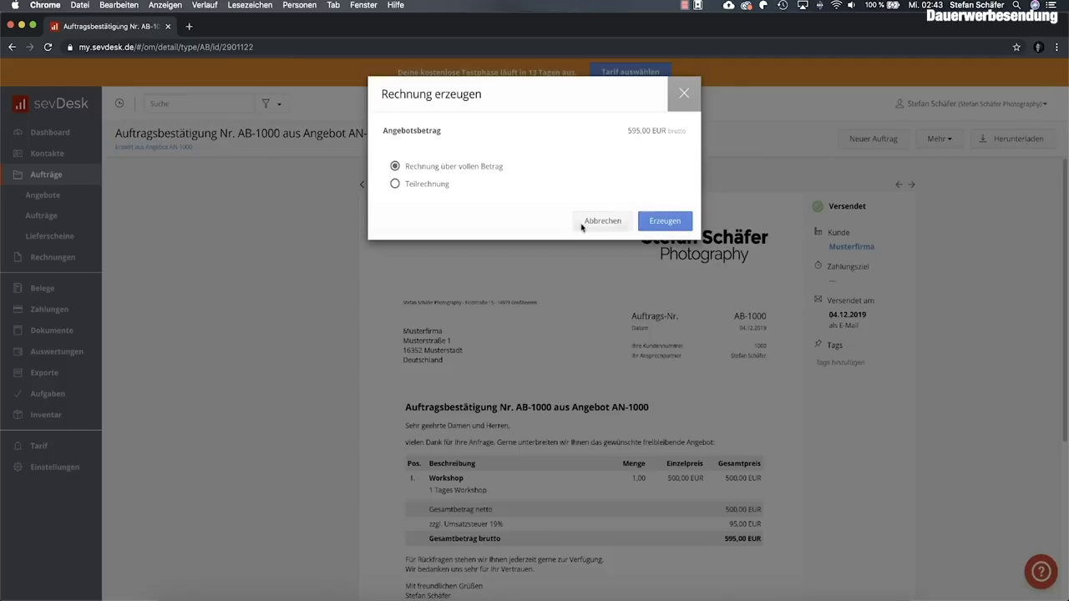
pyautogui.click(665, 221)
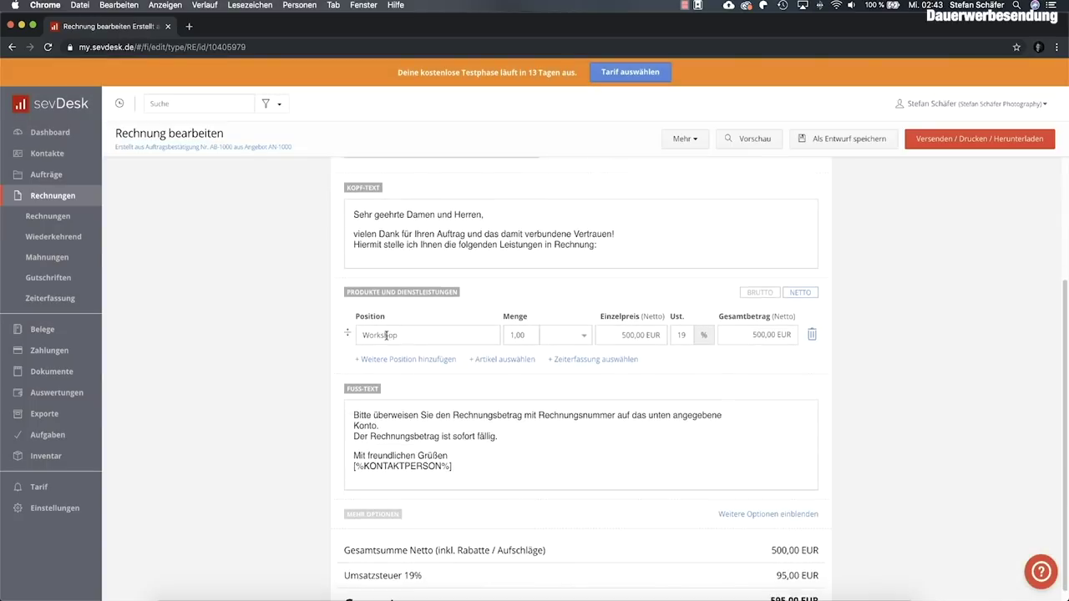